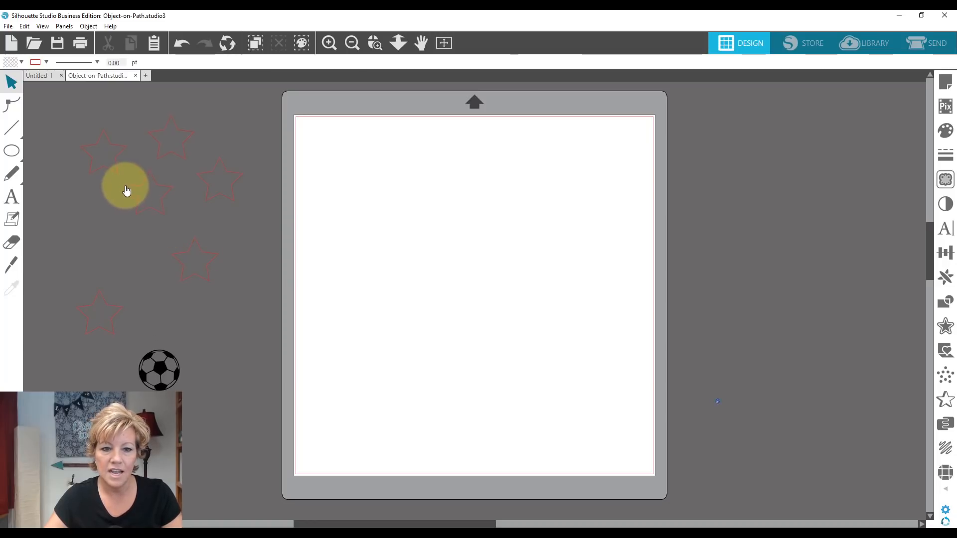
# Select the three large stars around the lower middle of the cluster and scale them down together to about 0.63 in wide.
pyautogui.moveTo(121, 184); pyautogui.dragTo(236, 283)
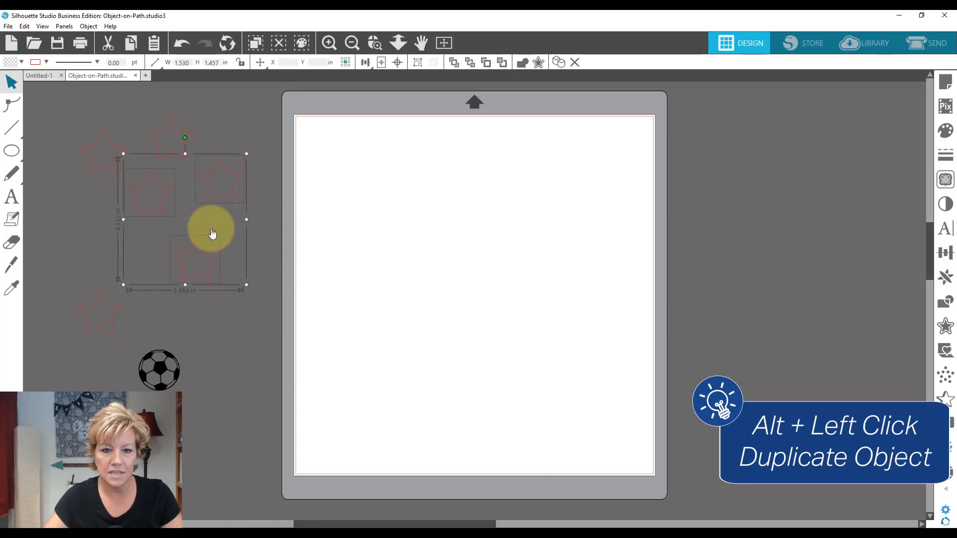
pyautogui.moveTo(246, 153); pyautogui.dragTo(167, 219)
# Duplicate the large star below the original, and shrink the copy and the neighbouring large star to about 0.91 in wide.
pyautogui.click(94, 164)
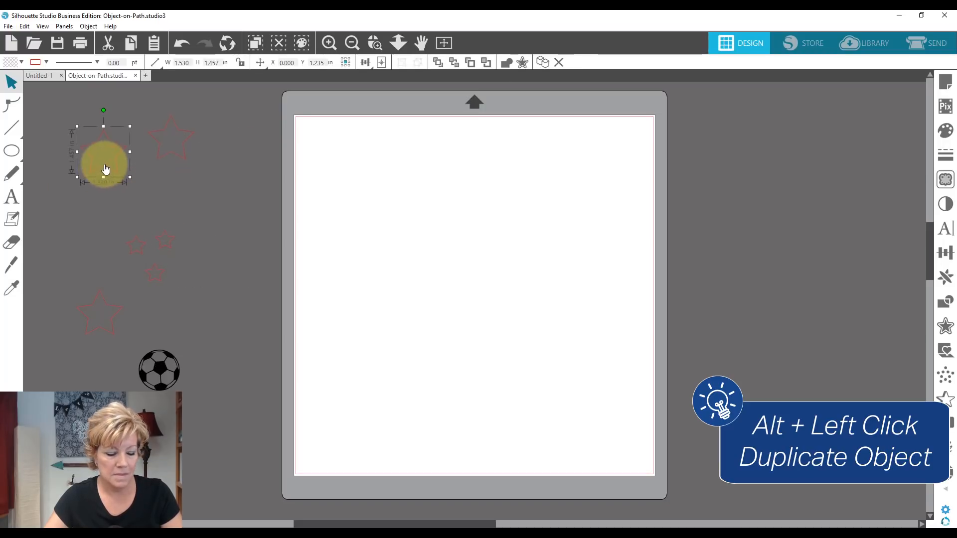
pyautogui.click(118, 192)
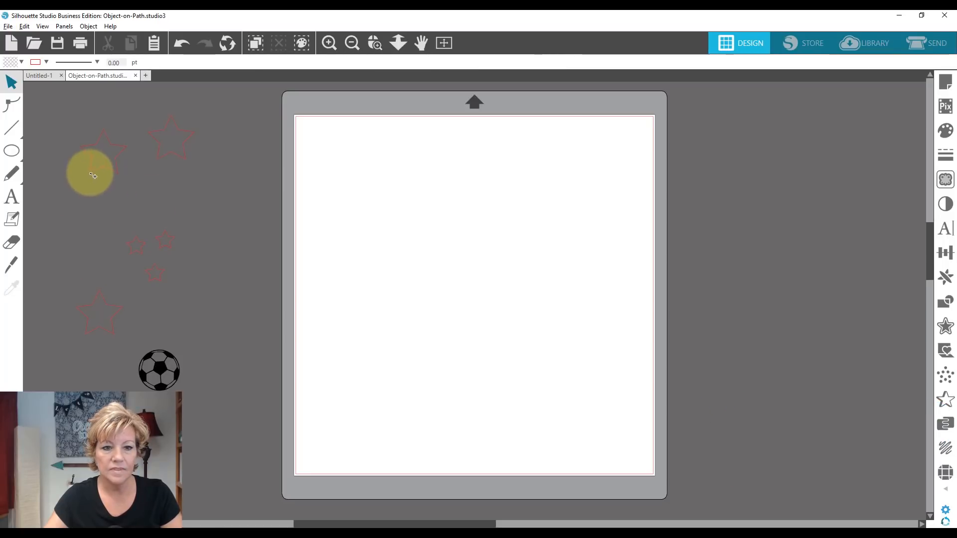
pyautogui.moveTo(93, 176); pyautogui.dragTo(146, 214)
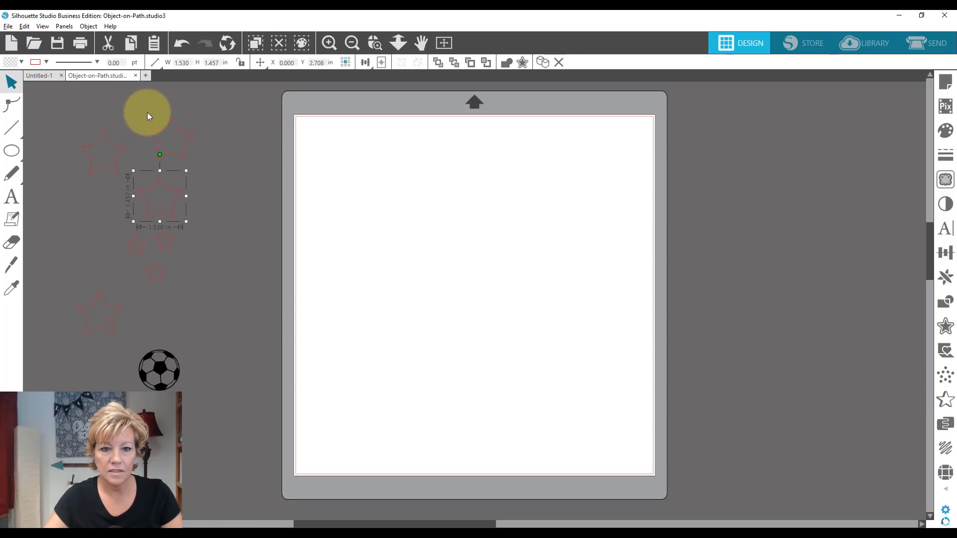
pyautogui.moveTo(148, 117); pyautogui.dragTo(91, 221)
pyautogui.click(133, 170)
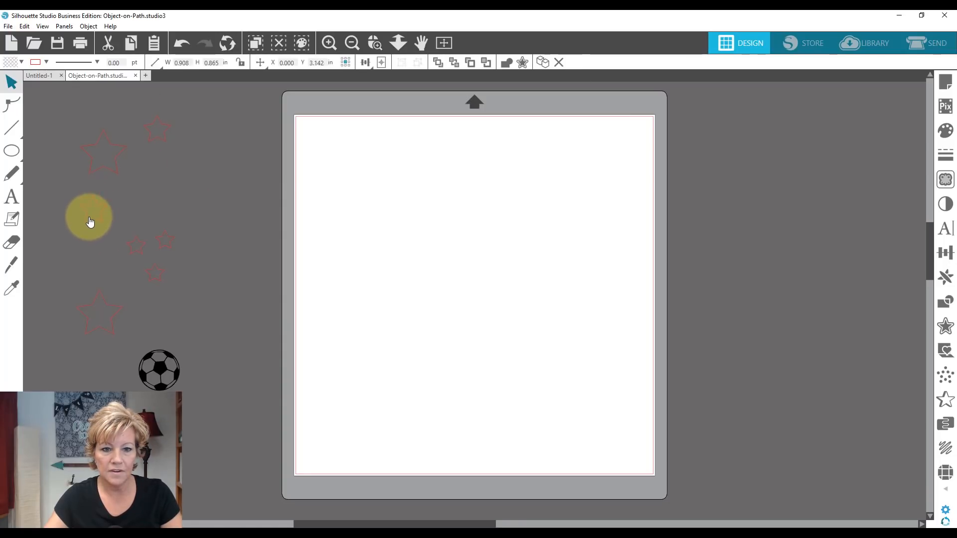
# Arrange the small and medium stars in a loose cluster around and below the large star.
pyautogui.moveTo(129, 247); pyautogui.dragTo(68, 188)
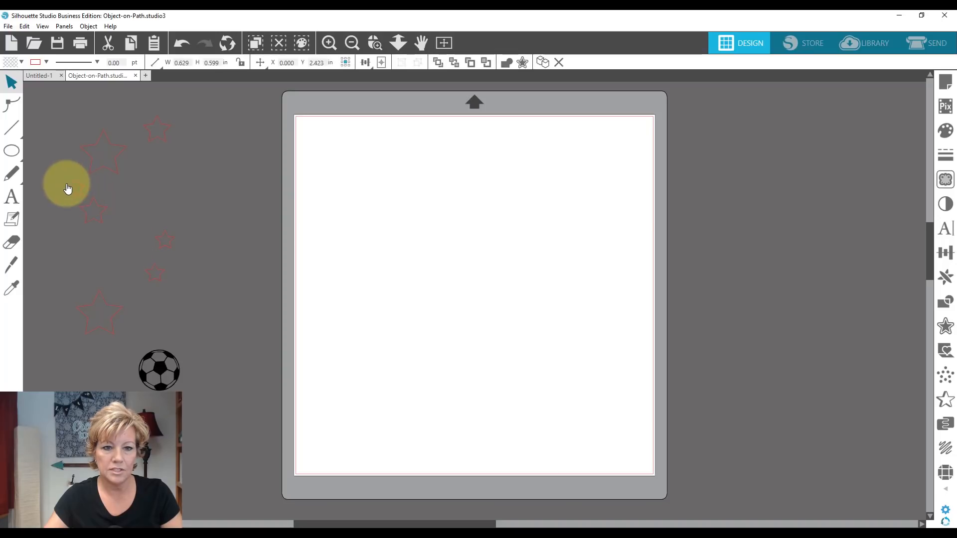
pyautogui.moveTo(155, 244); pyautogui.dragTo(135, 171)
pyautogui.click(162, 274)
pyautogui.click(145, 278)
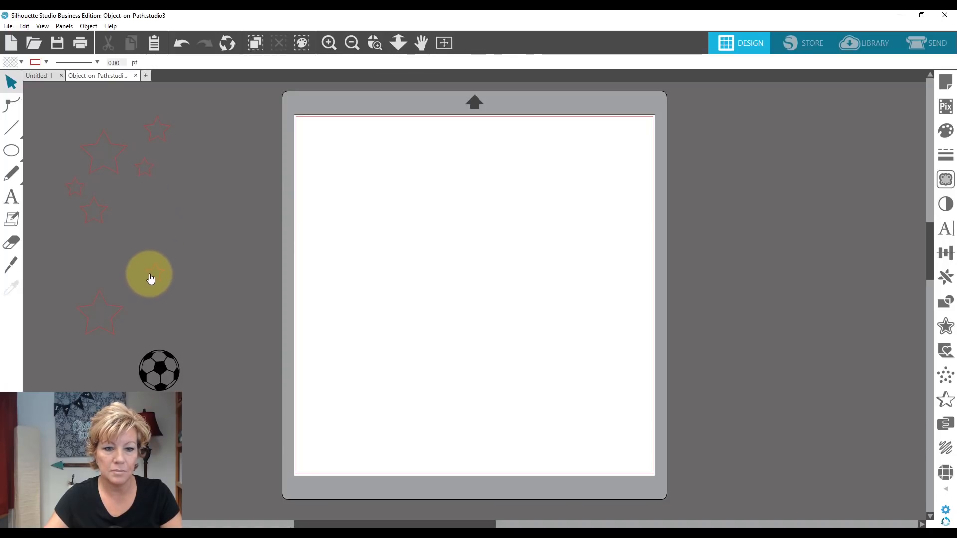
pyautogui.moveTo(151, 278); pyautogui.dragTo(70, 139)
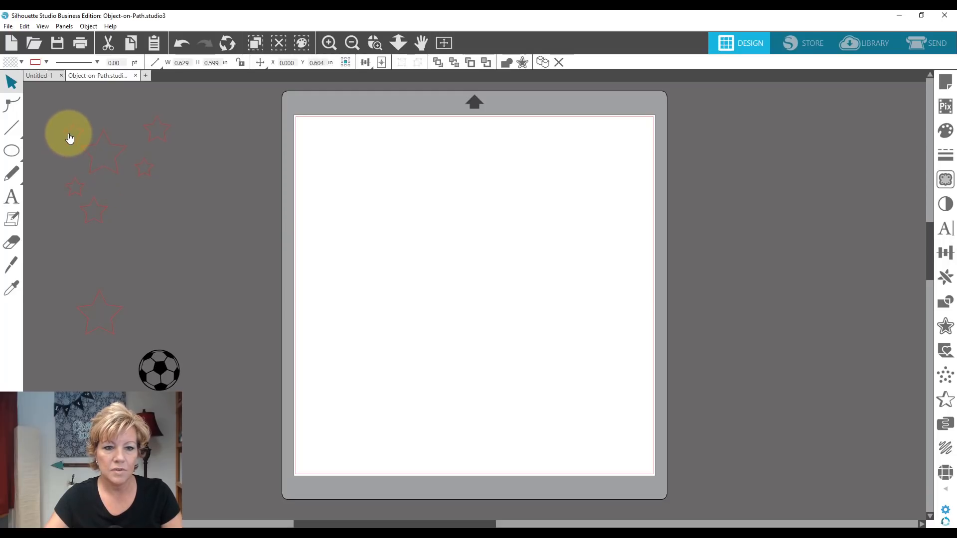
pyautogui.moveTo(139, 168); pyautogui.dragTo(123, 226)
pyautogui.click(177, 159)
pyautogui.moveTo(169, 145); pyautogui.dragTo(136, 224)
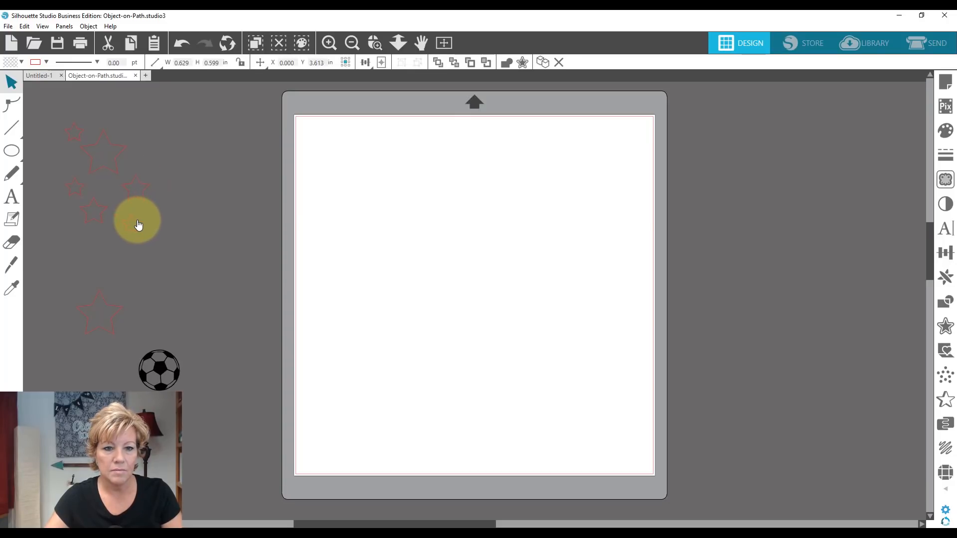
# Draw a circle in the middle of the cutting mat.
pyautogui.click(46, 156)
pyautogui.click(12, 150)
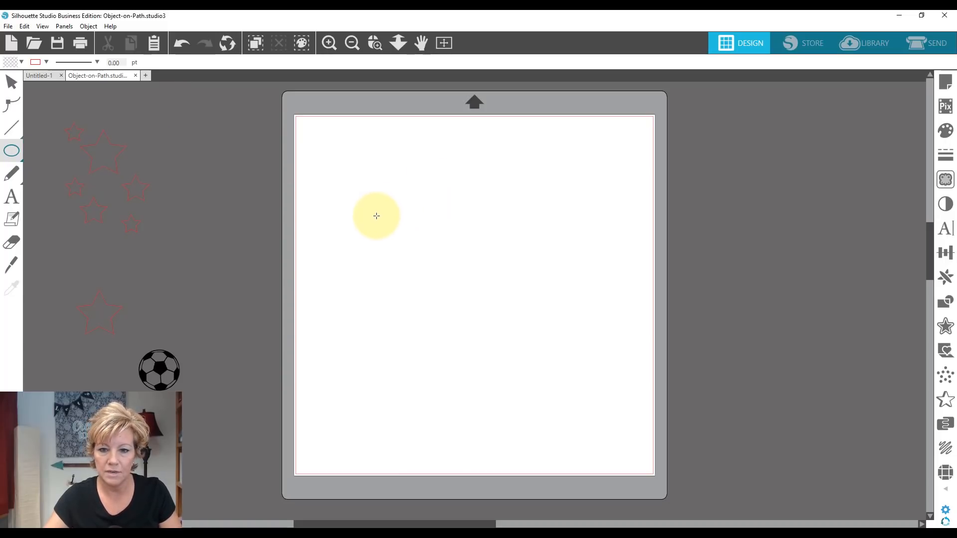
pyautogui.moveTo(377, 216); pyautogui.dragTo(513, 395)
# Group the six clustered stars and move the group onto the upper-left area of the cutting mat.
pyautogui.click(74, 132)
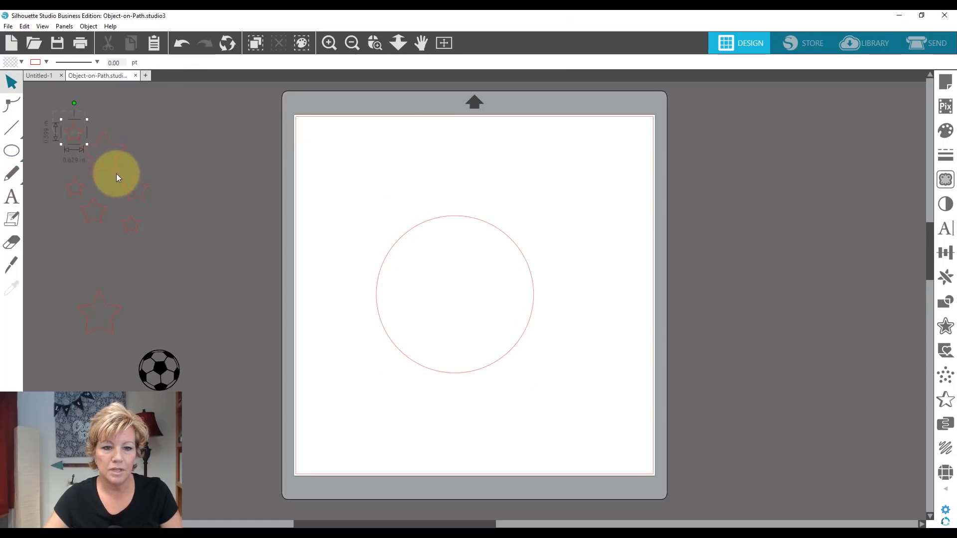
pyautogui.moveTo(117, 175); pyautogui.dragTo(183, 255)
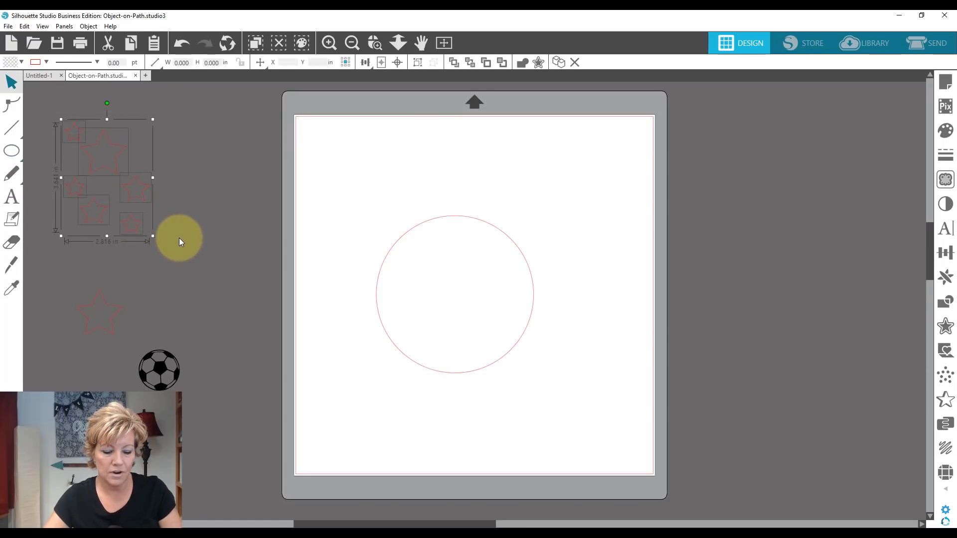
pyautogui.hotkey('ctrl', 'g')
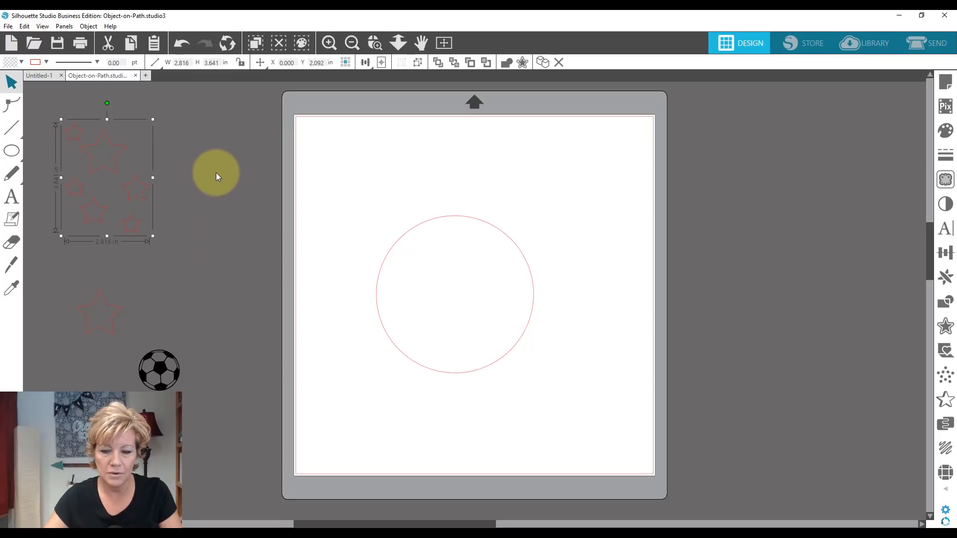
pyautogui.moveTo(111, 171); pyautogui.dragTo(367, 179)
# Move the circle slightly down and to the right on the mat, clear of the star group.
pyautogui.click(465, 262)
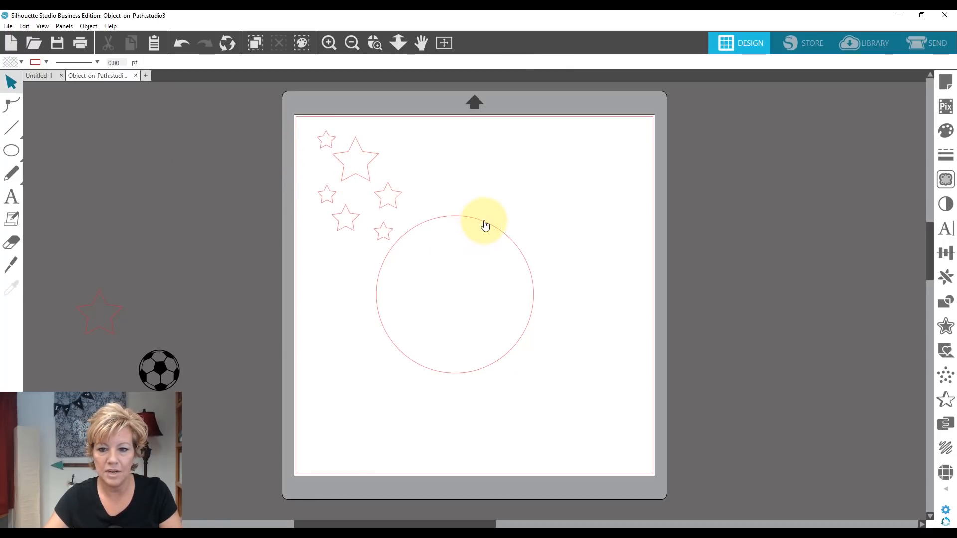
pyautogui.moveTo(485, 225); pyautogui.dragTo(509, 259)
pyautogui.click(508, 259)
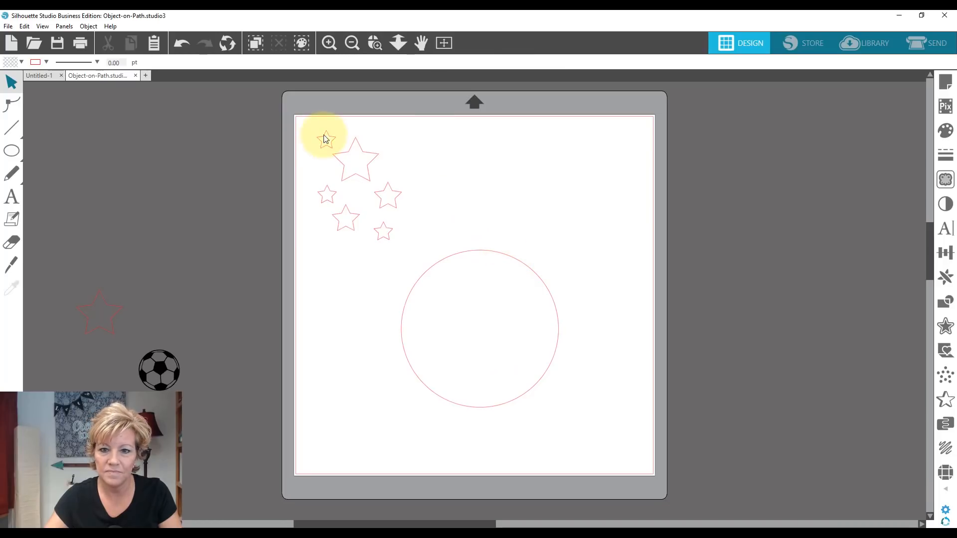
# Replicate the star group around the circle with Object on Path by attaching its grab handle to the circle.
pyautogui.click(359, 158)
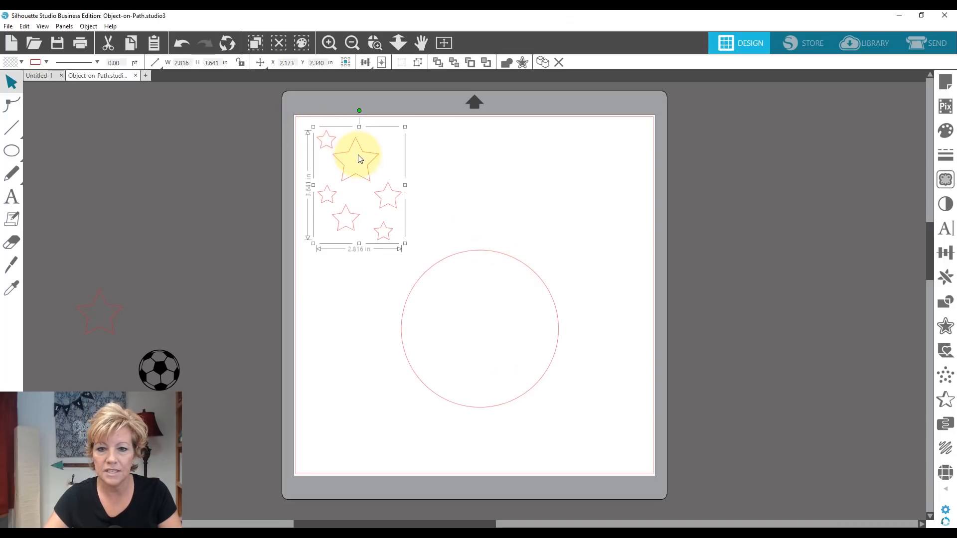
pyautogui.click(946, 278)
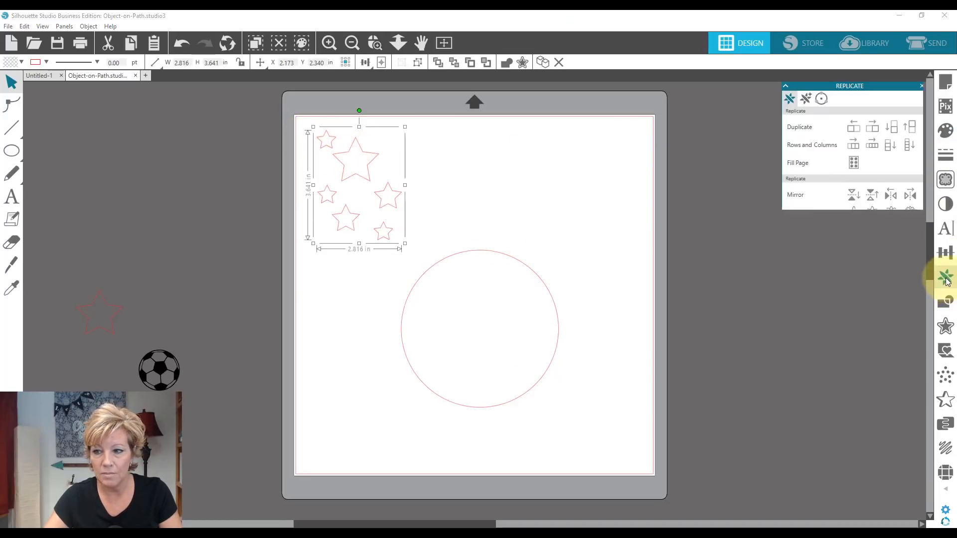
pyautogui.click(824, 100)
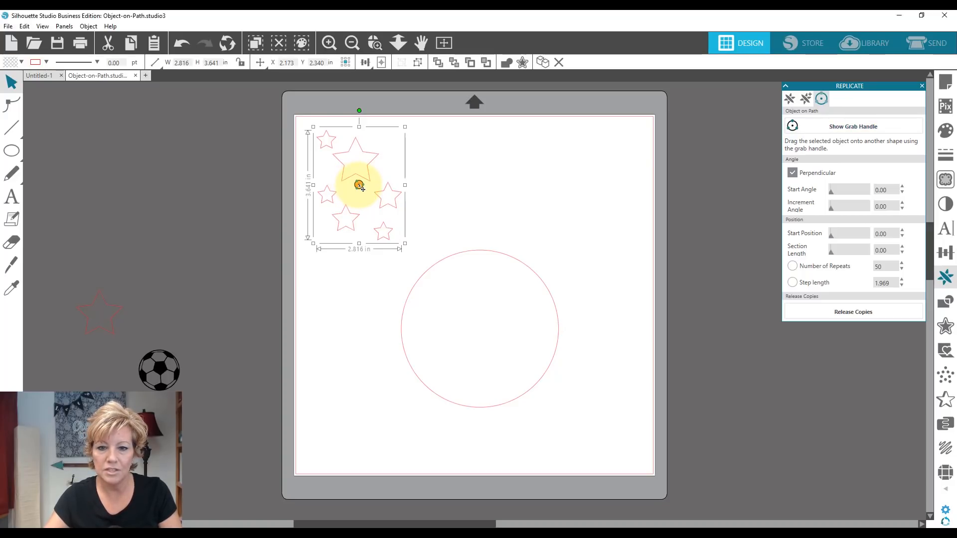
pyautogui.moveTo(359, 186); pyautogui.dragTo(437, 271)
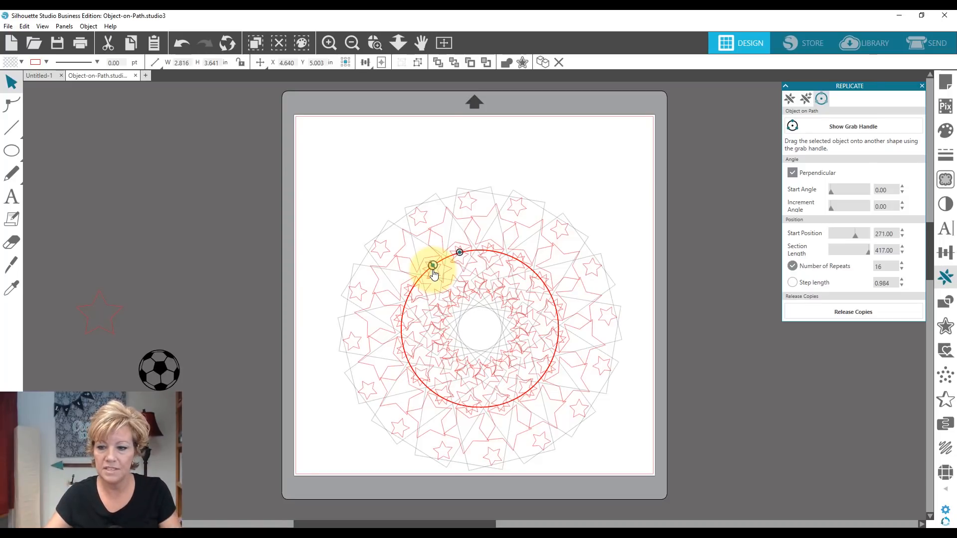
# Set the number of repeats of the star group along the circle to 4.
pyautogui.click(902, 270)
pyautogui.click(903, 270)
pyautogui.click(902, 270)
pyautogui.click(902, 270)
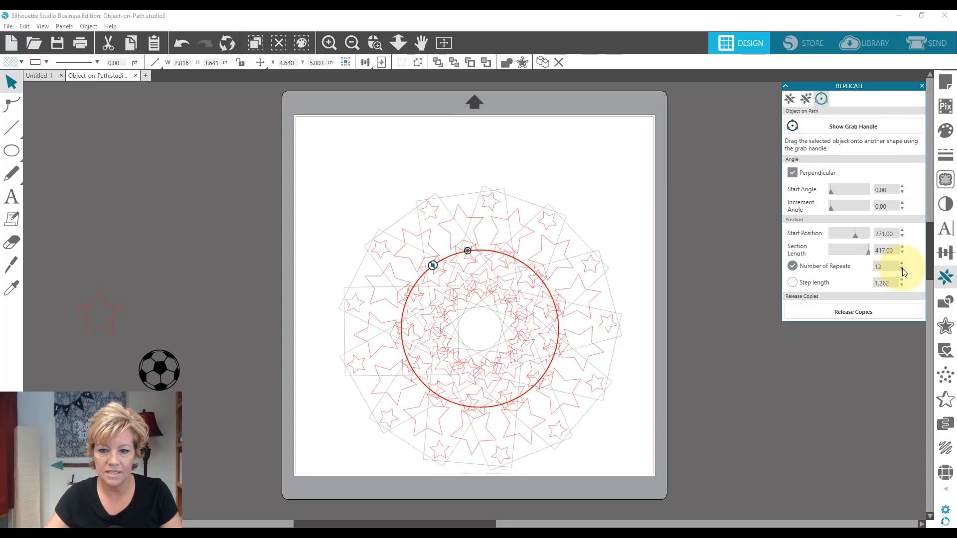
pyautogui.click(902, 269)
pyautogui.click(902, 270)
pyautogui.click(902, 269)
pyautogui.click(902, 270)
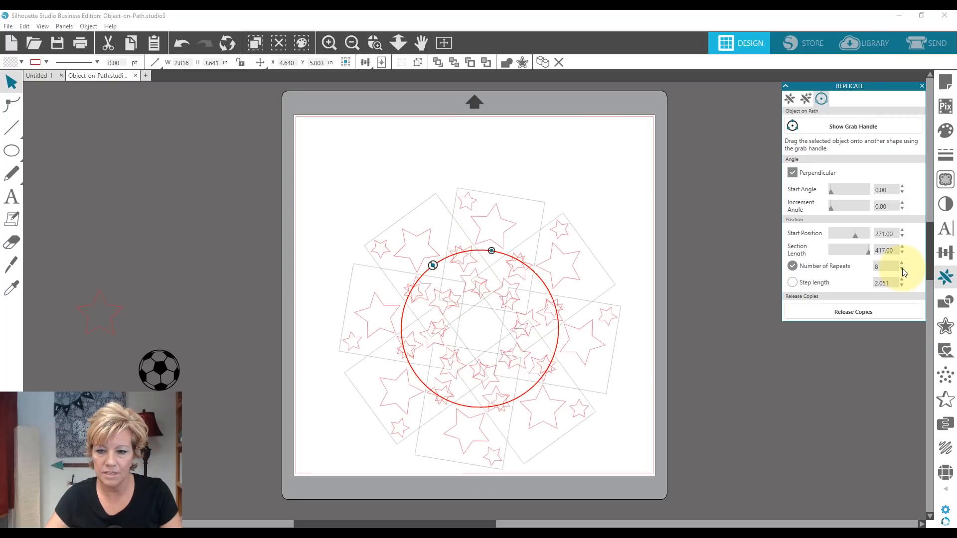
pyautogui.click(903, 270)
pyautogui.click(902, 270)
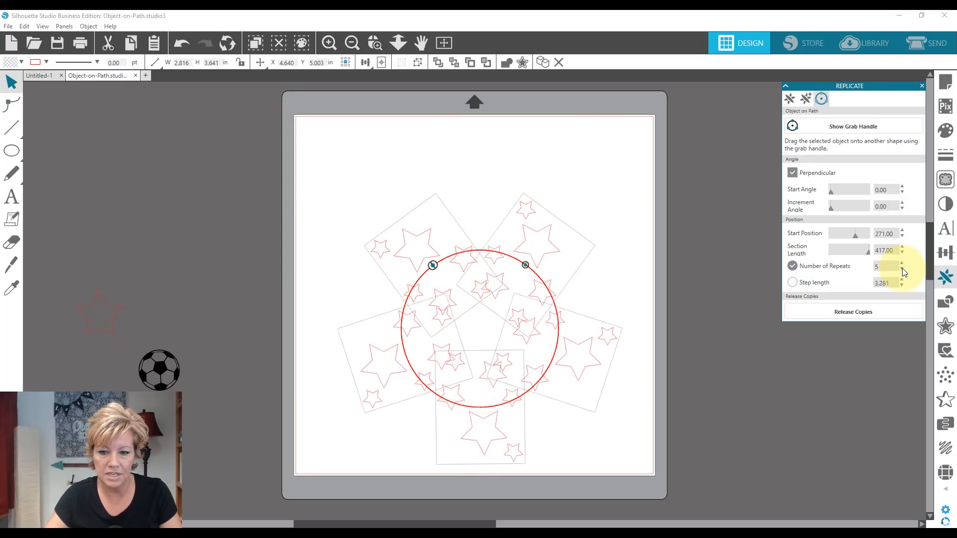
pyautogui.click(902, 269)
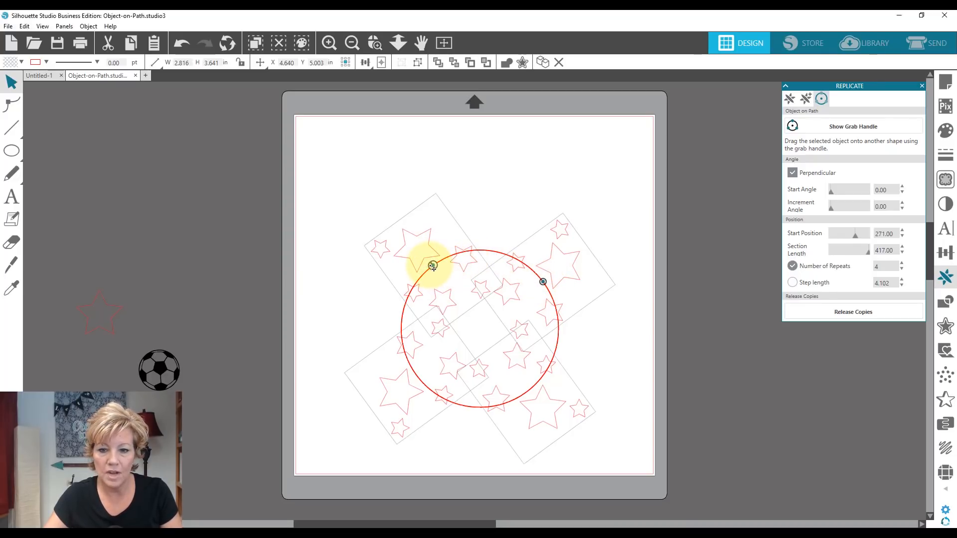
# Try shortening the replicated section by moving its end handle down the circle's left side, and undo that change.
pyautogui.moveTo(433, 266); pyautogui.dragTo(402, 314)
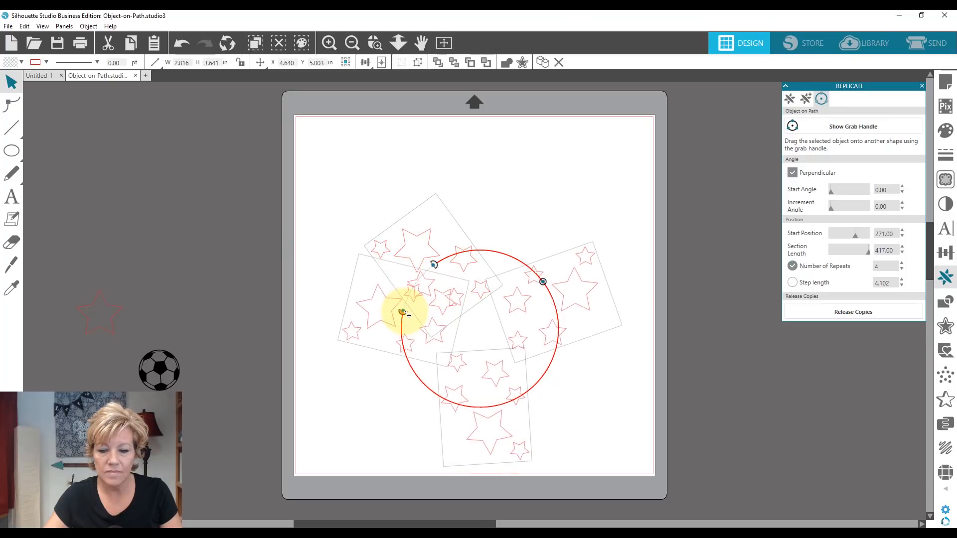
pyautogui.click(519, 216)
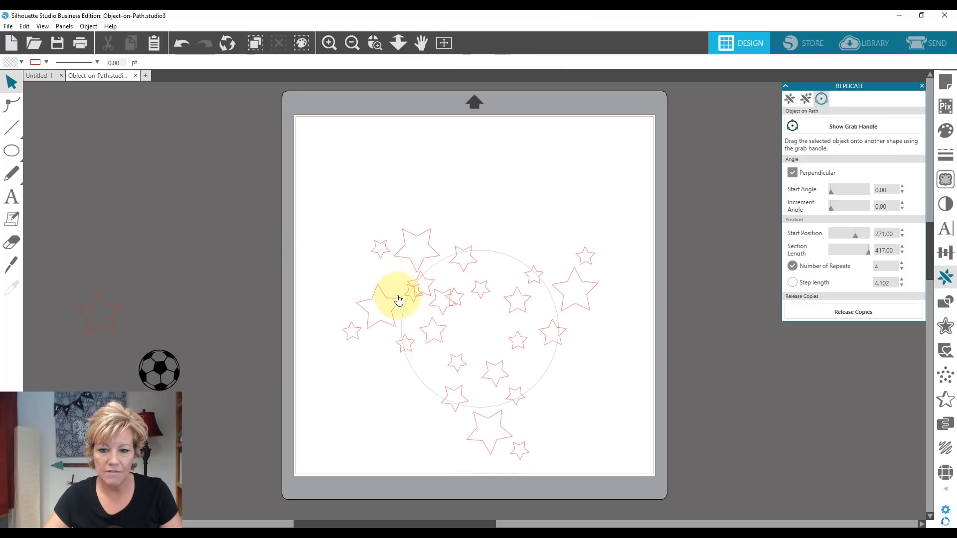
pyautogui.click(416, 291)
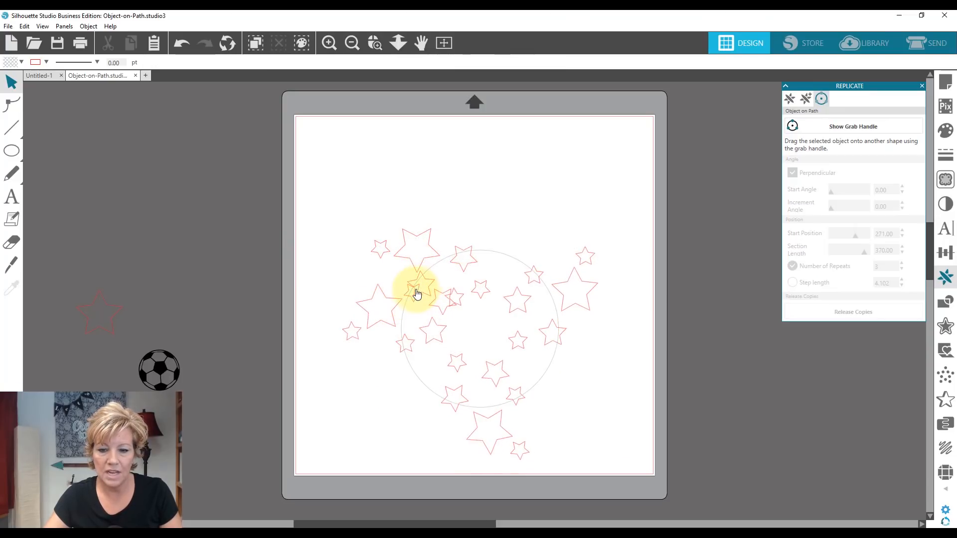
pyautogui.click(455, 275)
pyautogui.hotkey('ctrl', 'z')
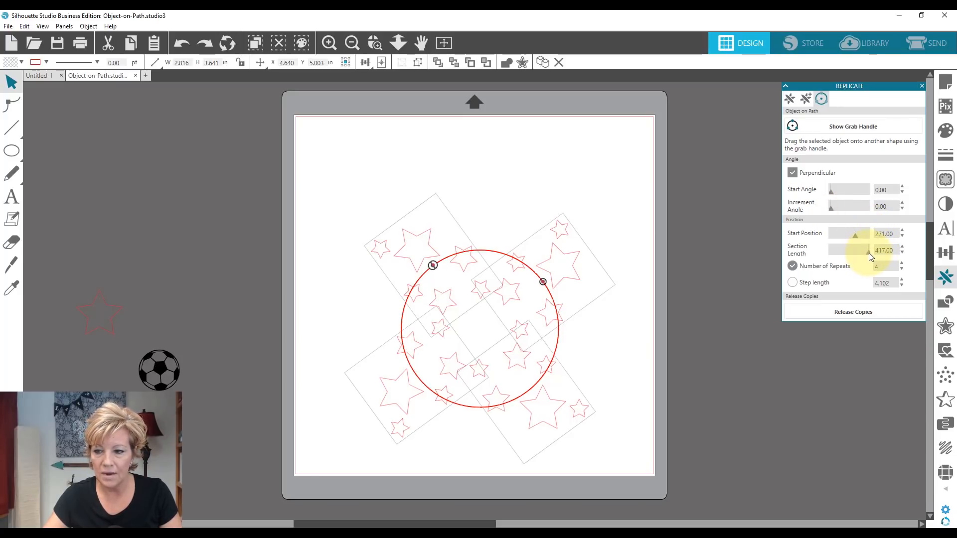
# Try reducing the section length of the star pattern to 412.
pyautogui.click(903, 252)
pyautogui.click(903, 253)
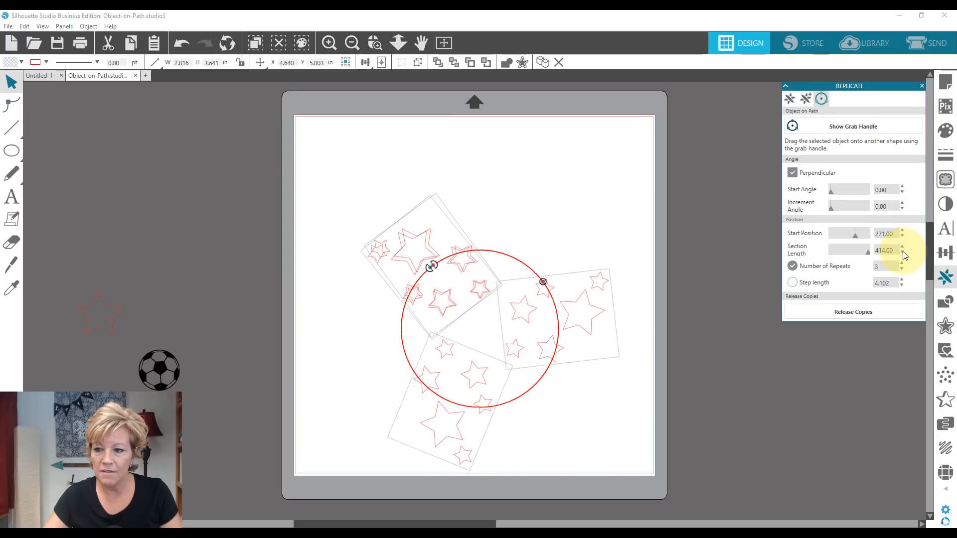
pyautogui.click(902, 254)
pyautogui.click(902, 253)
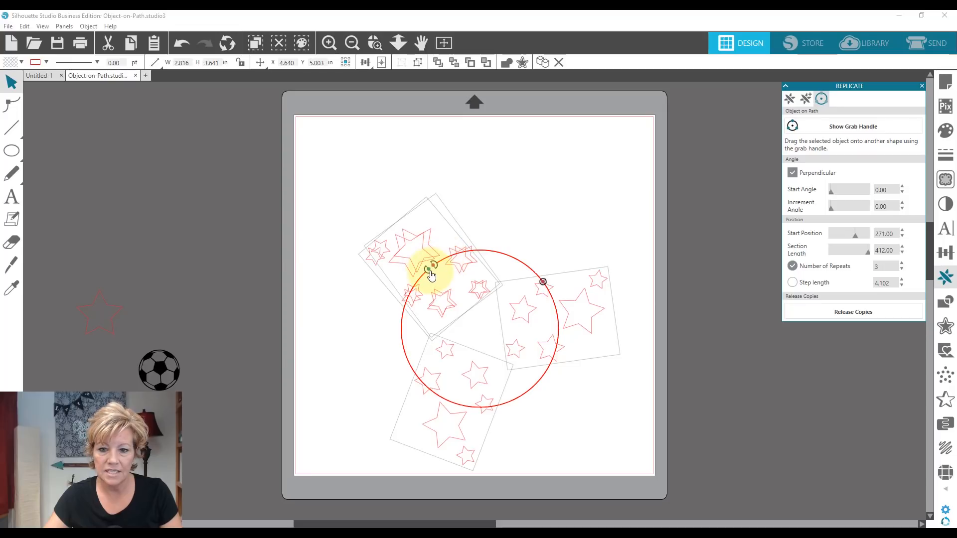
# Undo the section length reductions on the star pattern.
pyautogui.press('i')
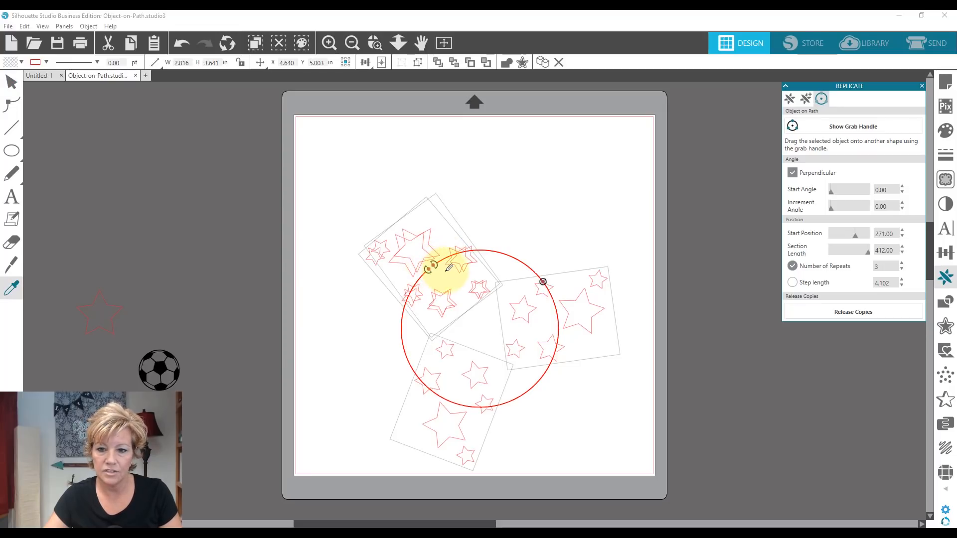
pyautogui.hotkey('ctrl', 'z')
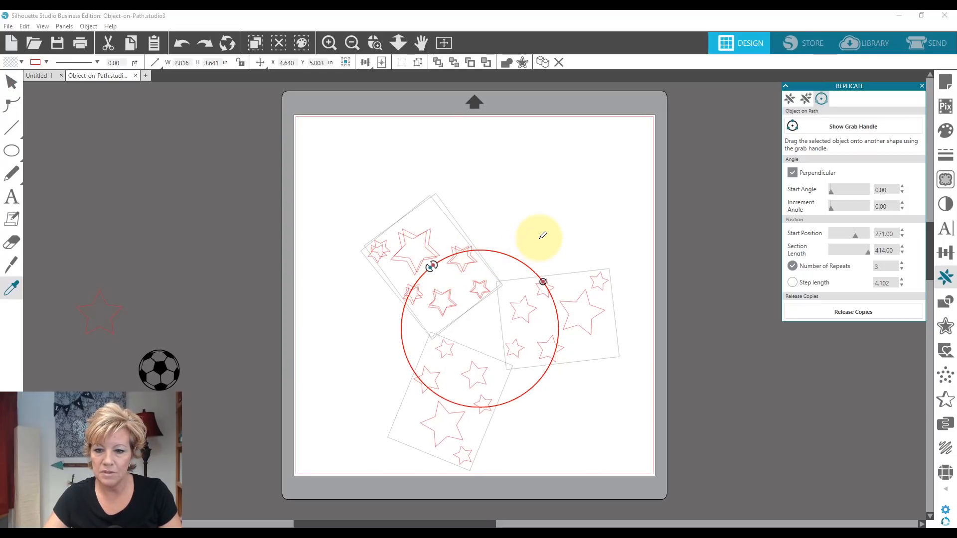
pyautogui.hotkey('ctrl', 'z')
pyautogui.hotkey('ctrl', 'z')
pyautogui.hotkey('ctrl', 'z')
pyautogui.hotkey('ctrl', 'z')
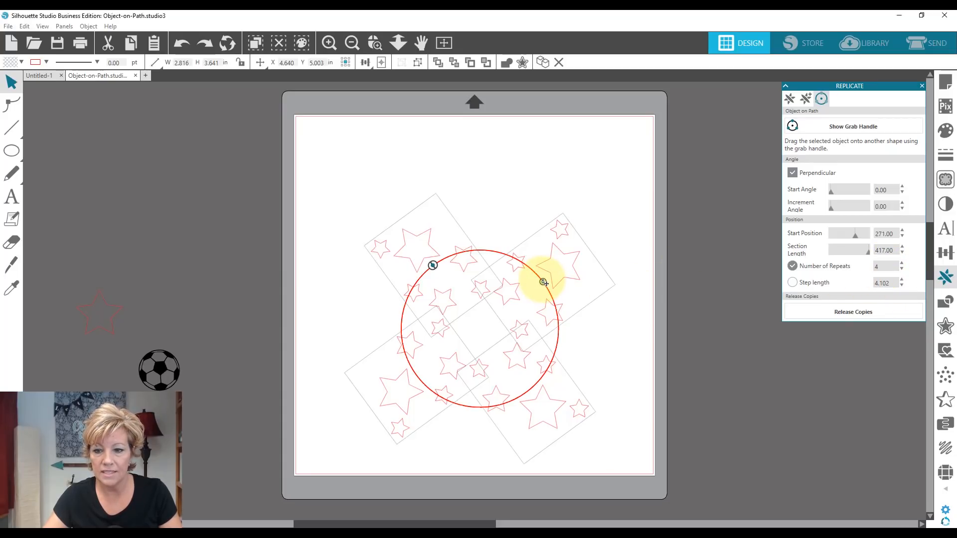
# Try a wider spacing of 5.135 with the second copy's handle, and restore the number of repeats to 4.
pyautogui.moveTo(544, 282); pyautogui.dragTo(556, 310)
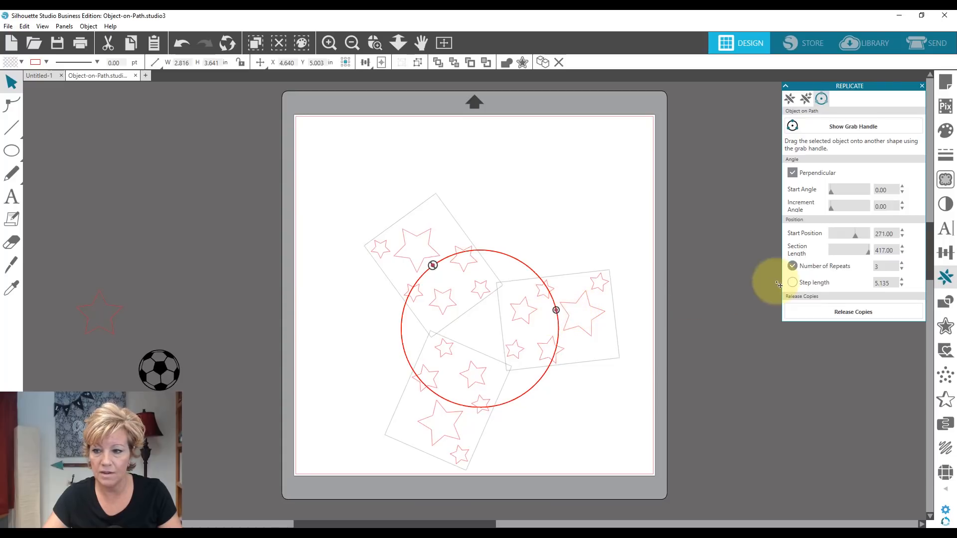
pyautogui.click(903, 264)
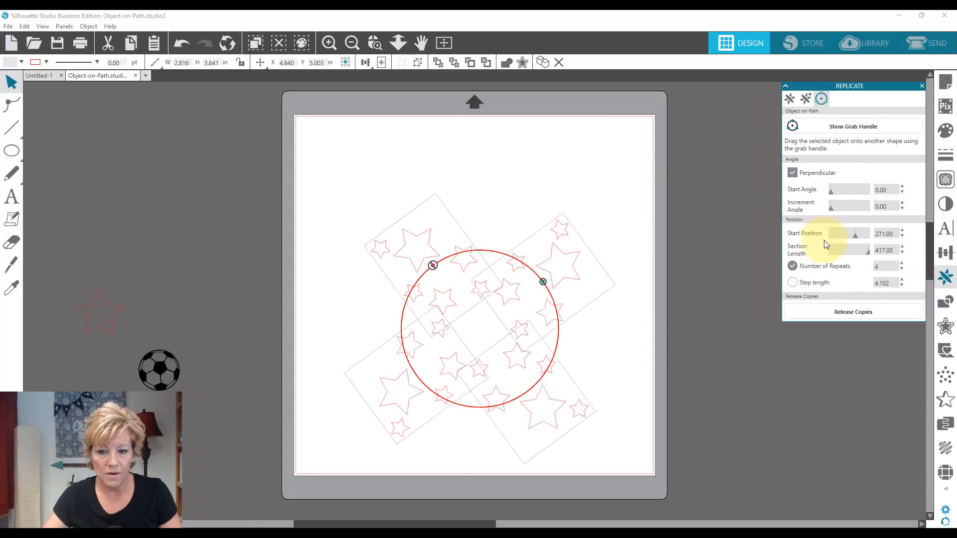
# Turn off perpendicular alignment for the star group copies on the circle.
pyautogui.click(792, 173)
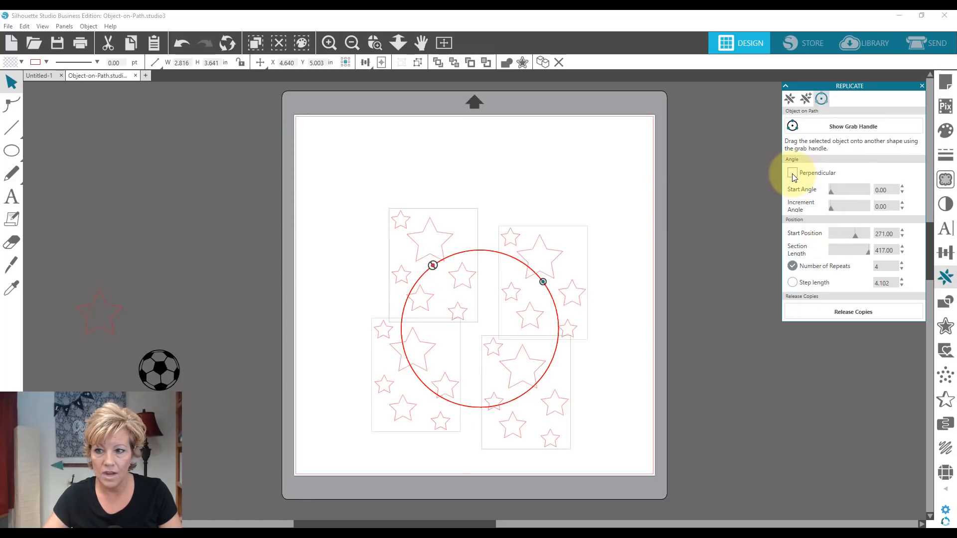
# Turn perpendicular alignment back on for the star group copies, and try an increment angle of 5 before restoring it to 0.
pyautogui.click(793, 174)
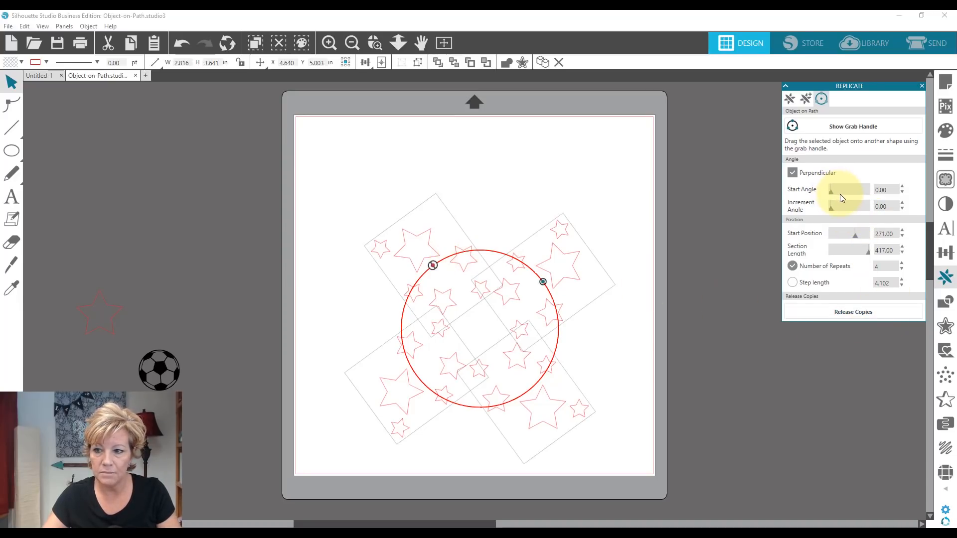
pyautogui.moveTo(832, 193); pyautogui.dragTo(831, 194)
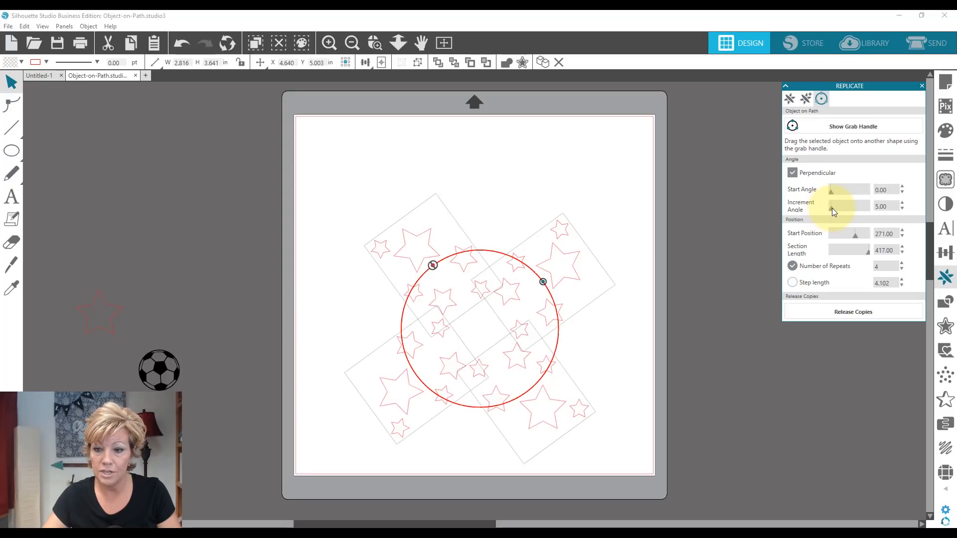
pyautogui.moveTo(833, 208); pyautogui.dragTo(825, 208)
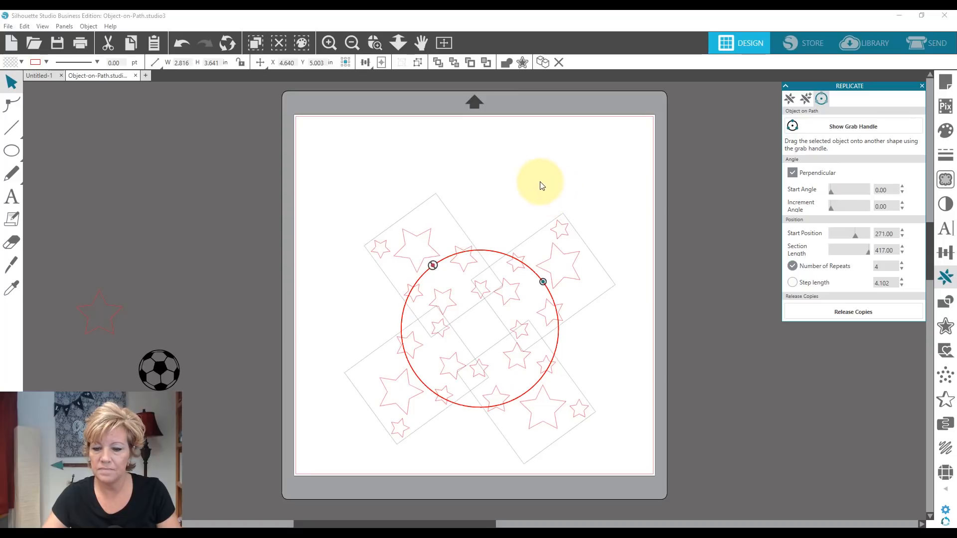
# Release the star group copies from the circle so they become separate objects.
pyautogui.click(514, 187)
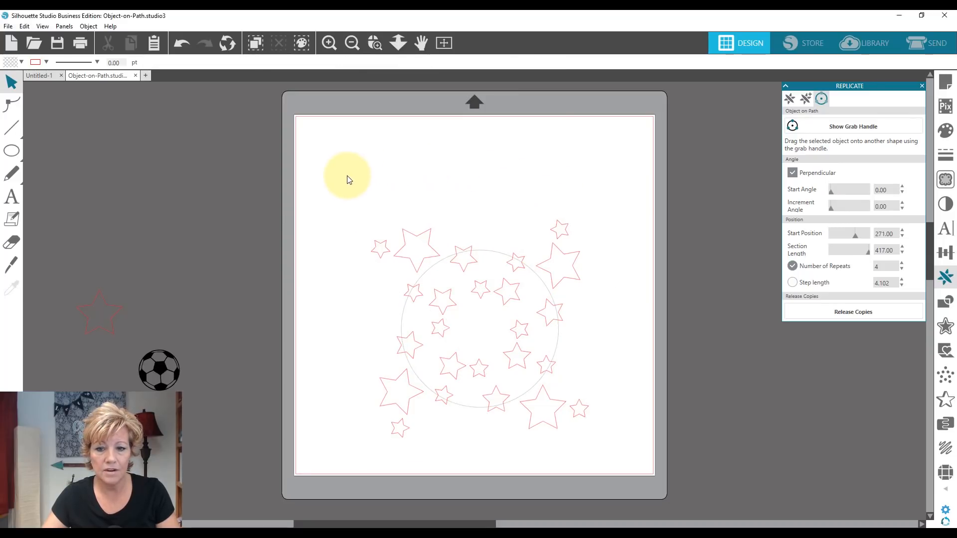
pyautogui.moveTo(348, 175); pyautogui.dragTo(658, 419)
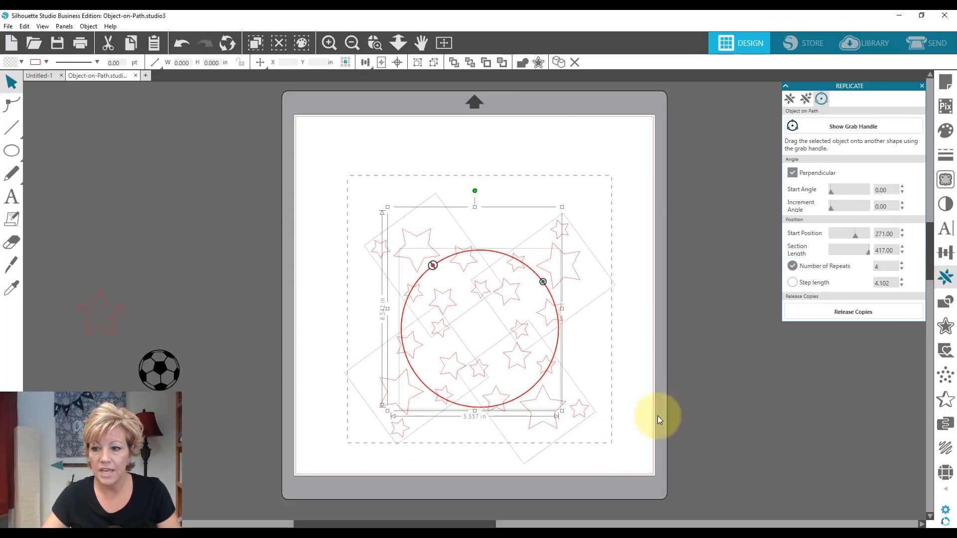
pyautogui.click(863, 315)
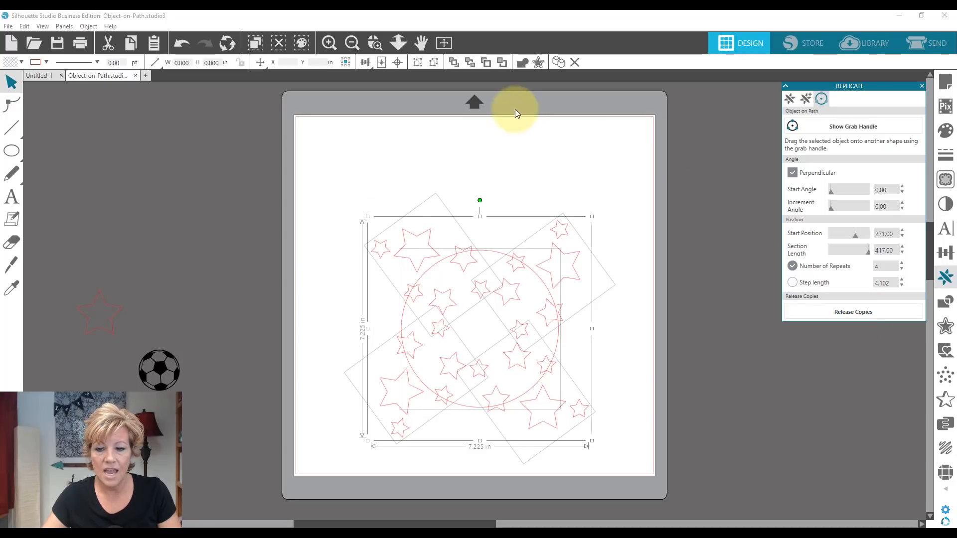
pyautogui.click(549, 133)
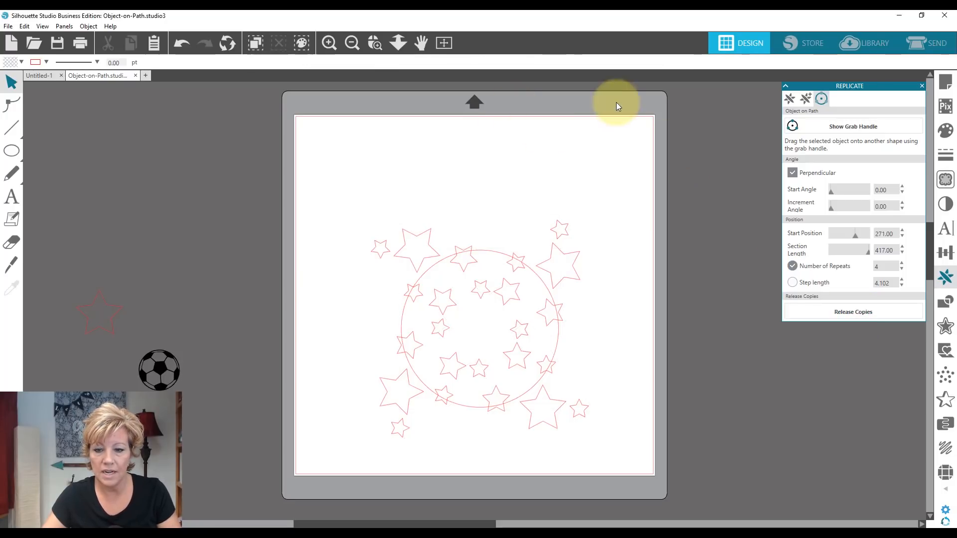
# Check the released design's cut lines in the Send view, and delete the circle from the star pattern.
pyautogui.click(923, 45)
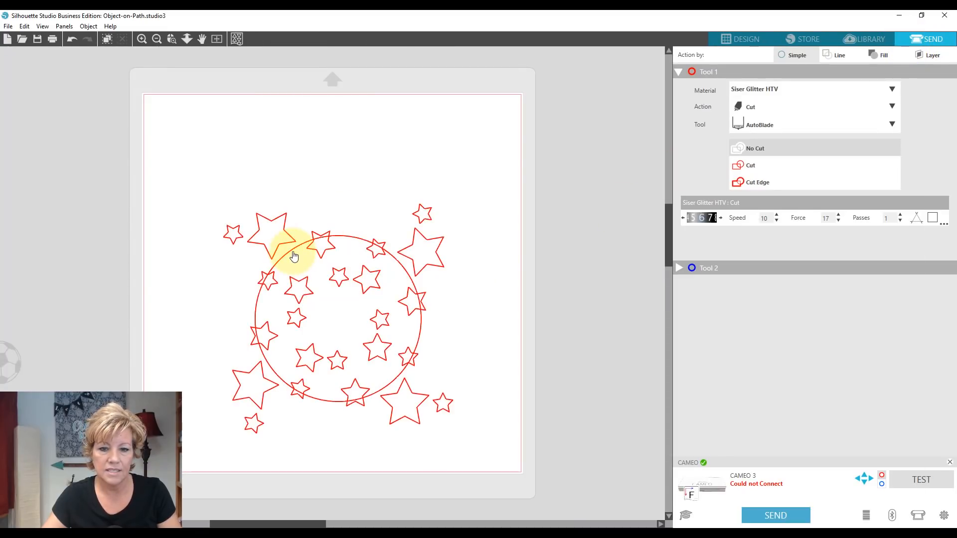
pyautogui.click(755, 38)
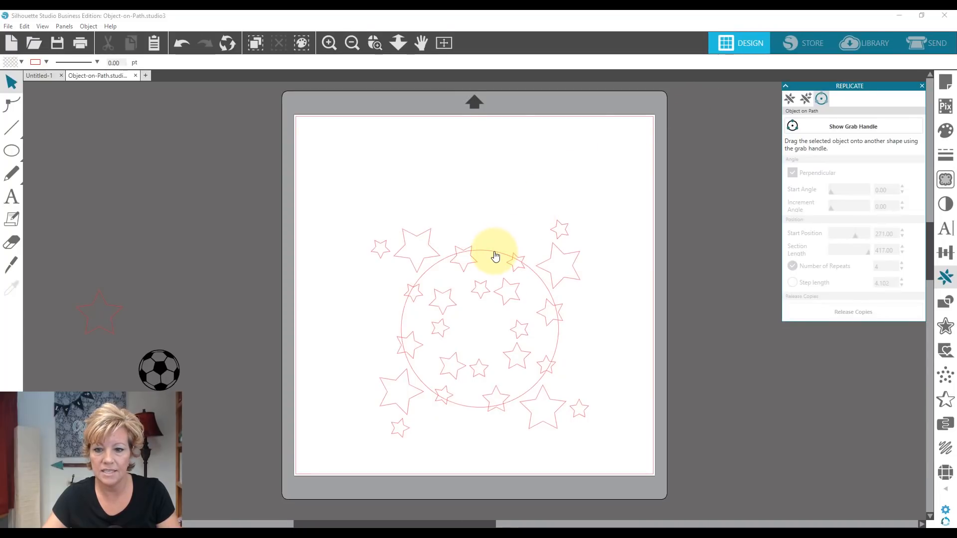
pyautogui.click(495, 256)
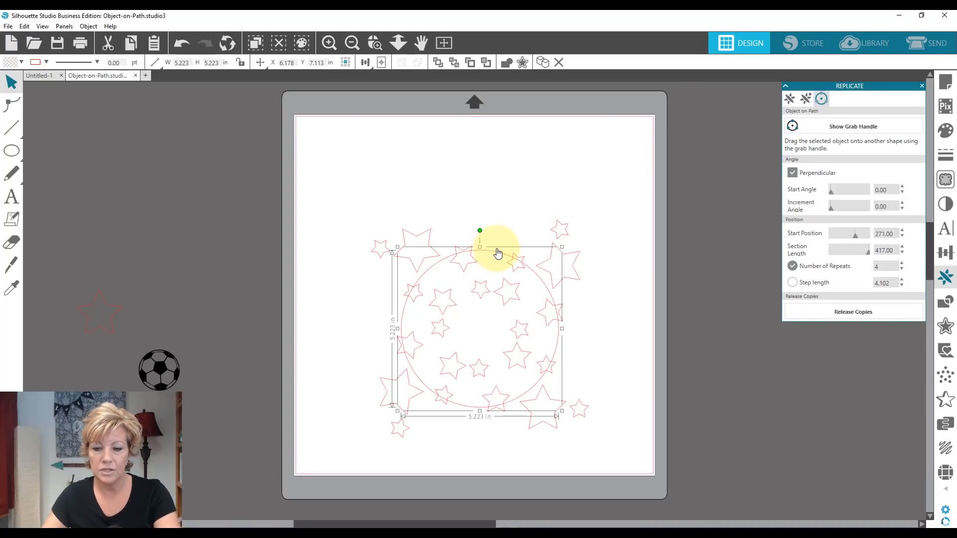
pyautogui.press('Delete')
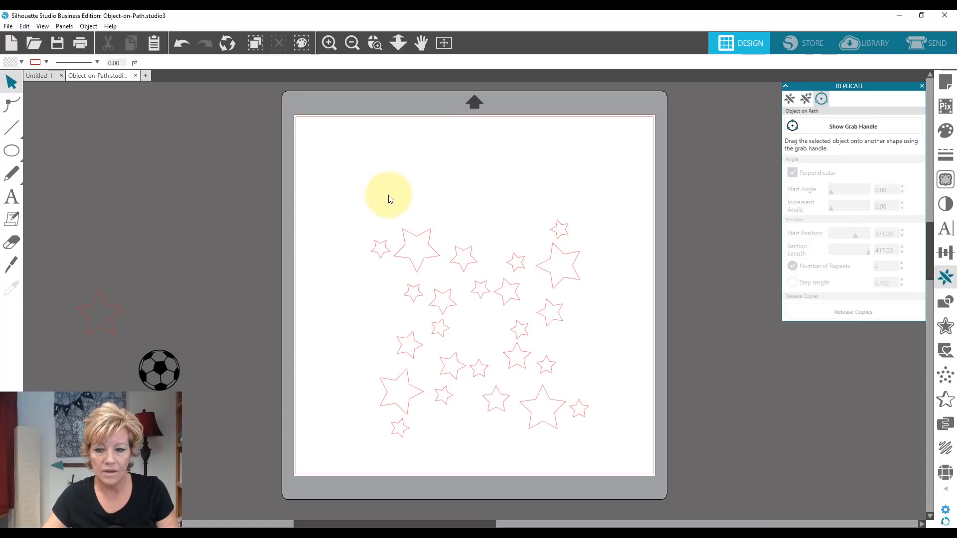
# Group all the released stars at the page's upper-left corner and check their cut lines in the Send view.
pyautogui.moveTo(362, 193); pyautogui.dragTo(615, 459)
pyautogui.press('i')
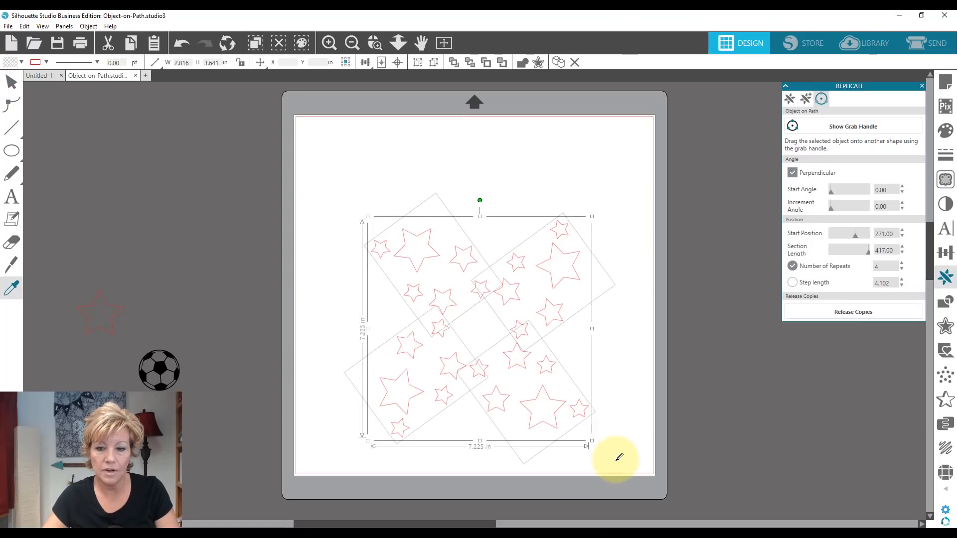
pyautogui.hotkey('ctrl', 'g')
pyautogui.moveTo(446, 203); pyautogui.dragTo(415, 177)
pyautogui.click(932, 45)
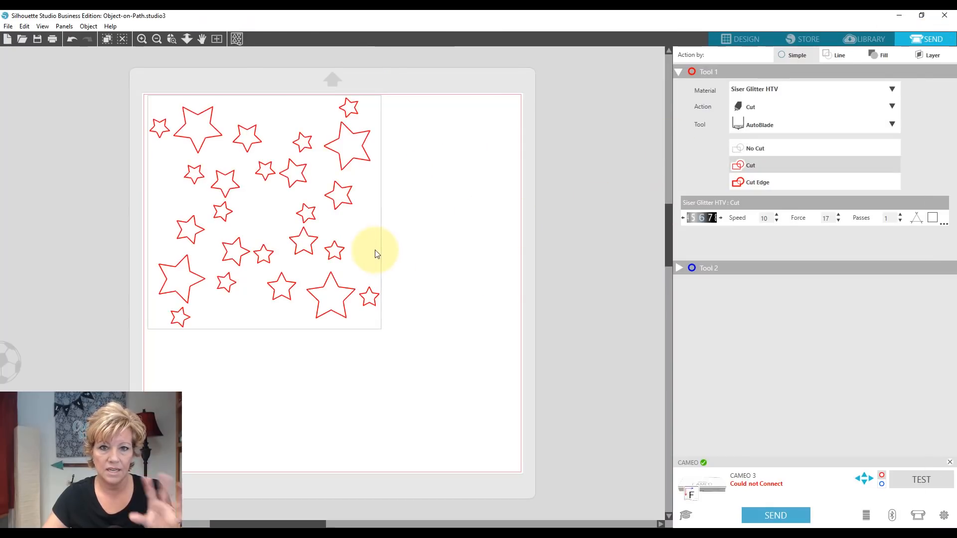
pyautogui.click(756, 38)
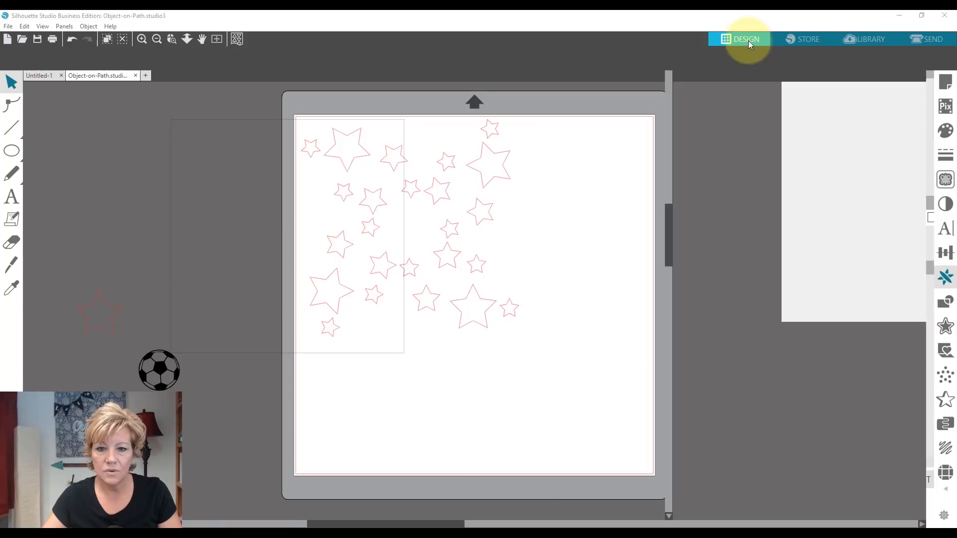
# Clear the page by moving the grouped stars off its lower-right side, and move the soccer ball higher beside the page.
pyautogui.moveTo(442, 193); pyautogui.dragTo(870, 419)
pyautogui.moveTo(643, 276); pyautogui.dragTo(955, 408)
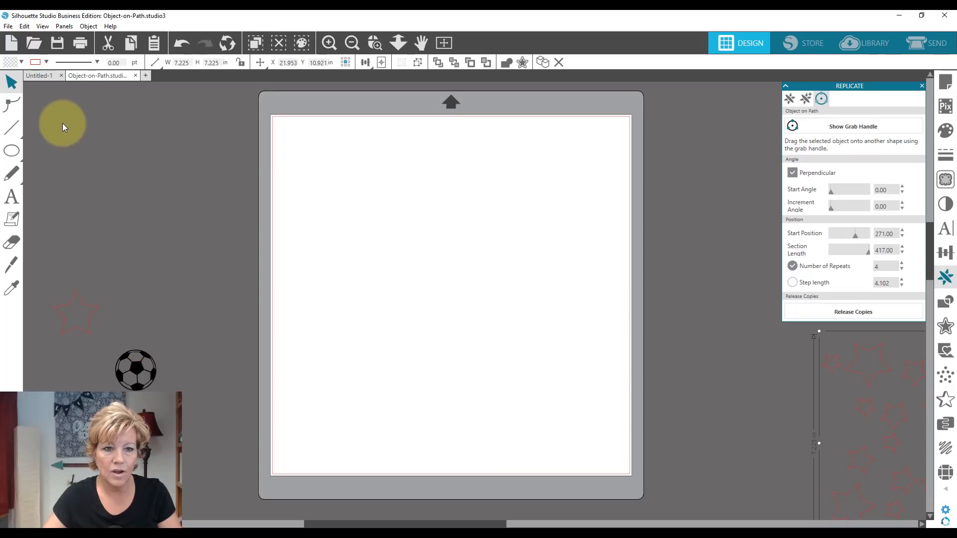
pyautogui.moveTo(134, 375); pyautogui.dragTo(147, 207)
# Draw a perfect circle about 6.63 in across on the page, and place the soccer ball above its upper-left side.
pyautogui.click(12, 151)
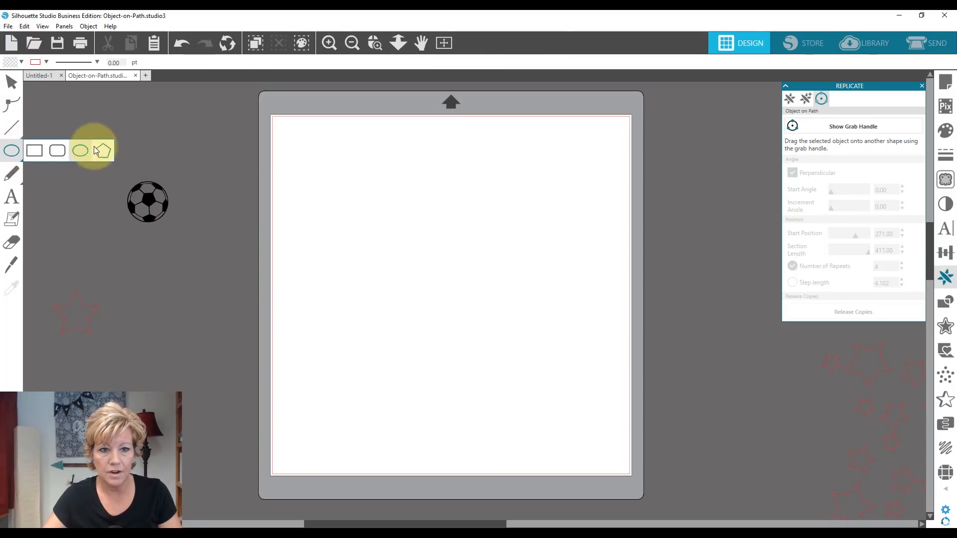
pyautogui.click(80, 151)
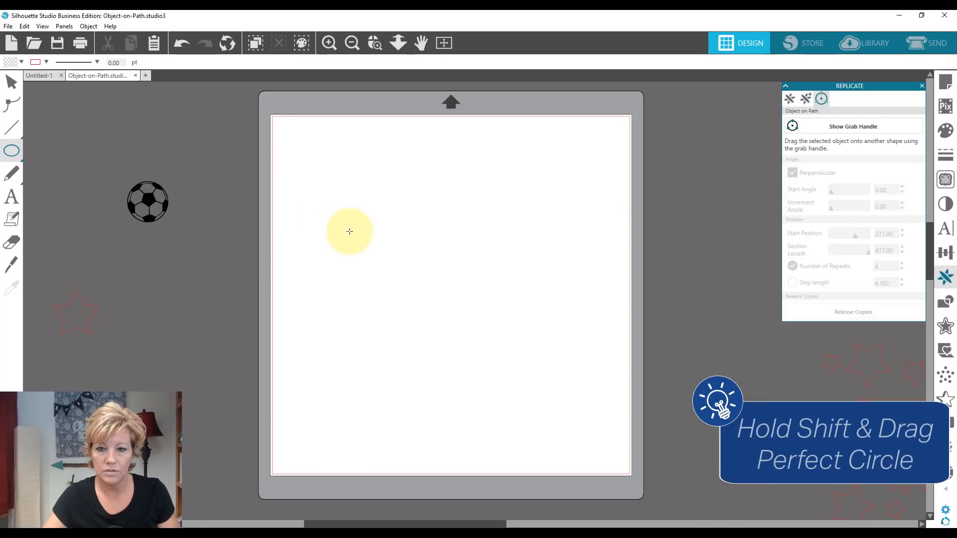
pyautogui.moveTo(360, 228); pyautogui.dragTo(546, 446)
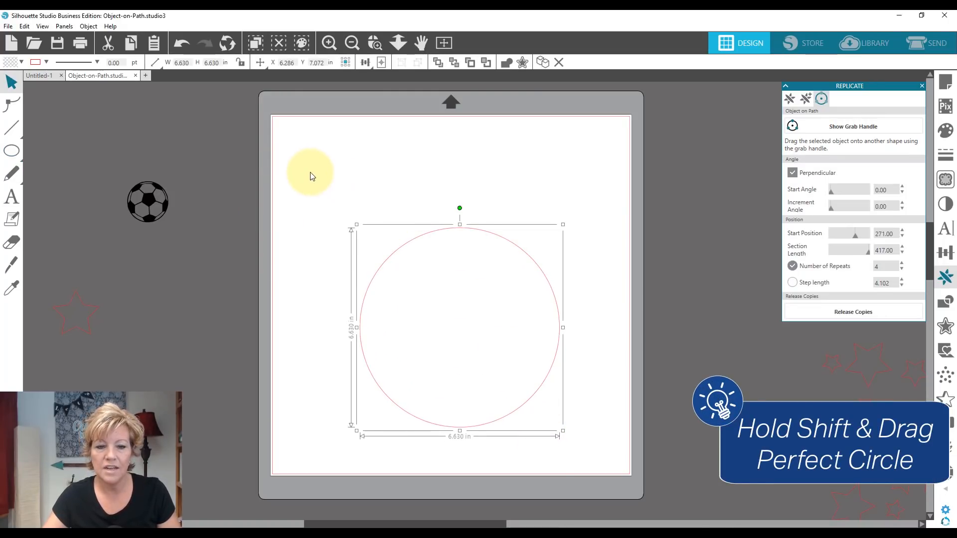
pyautogui.moveTo(142, 198); pyautogui.dragTo(334, 188)
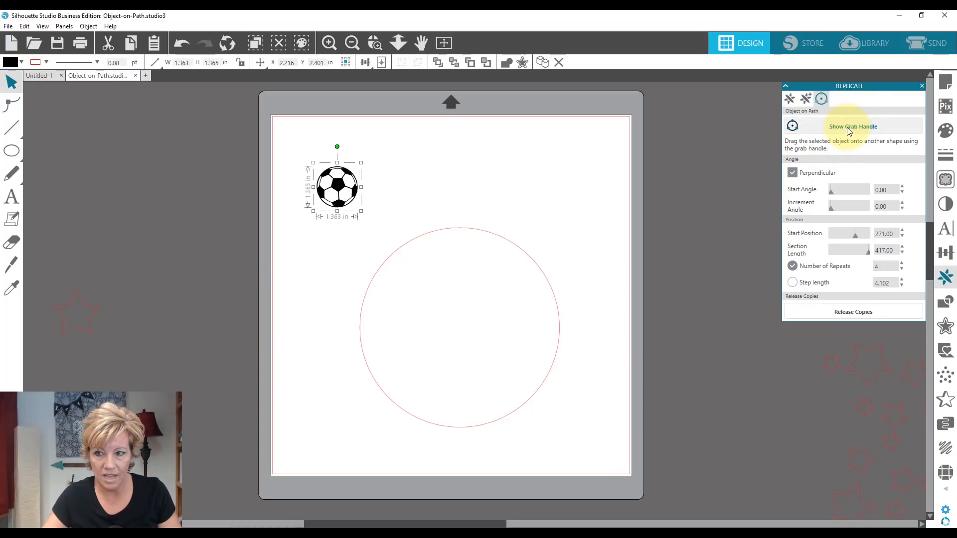
# Replicate the soccer ball around the new circle with Object on Path, attaching its grab handle to the circle's upper-left edge.
pyautogui.click(923, 87)
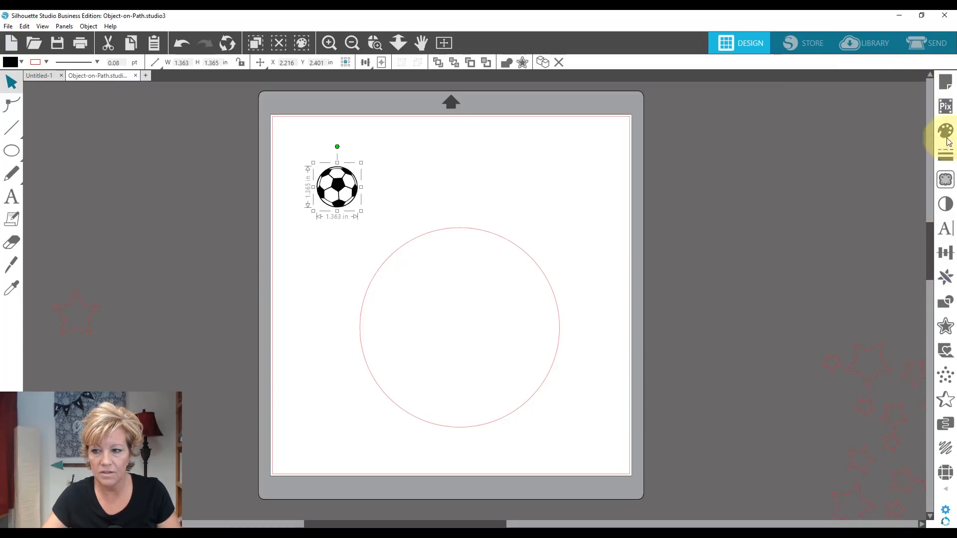
pyautogui.click(946, 277)
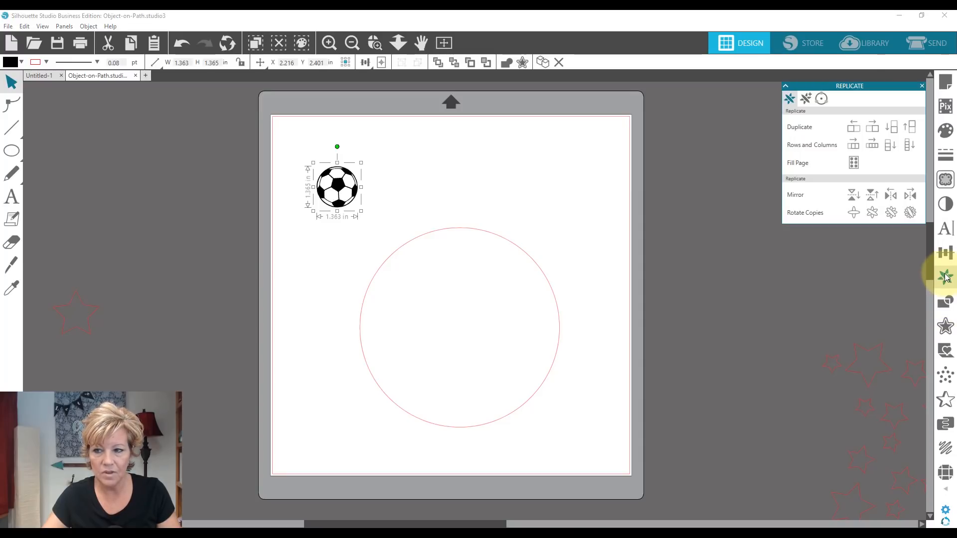
pyautogui.click(821, 101)
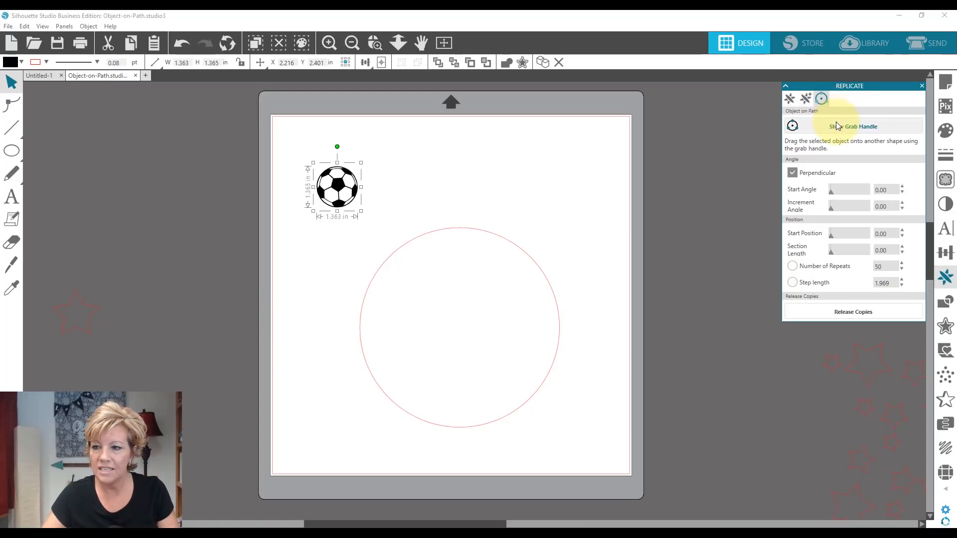
pyautogui.click(338, 189)
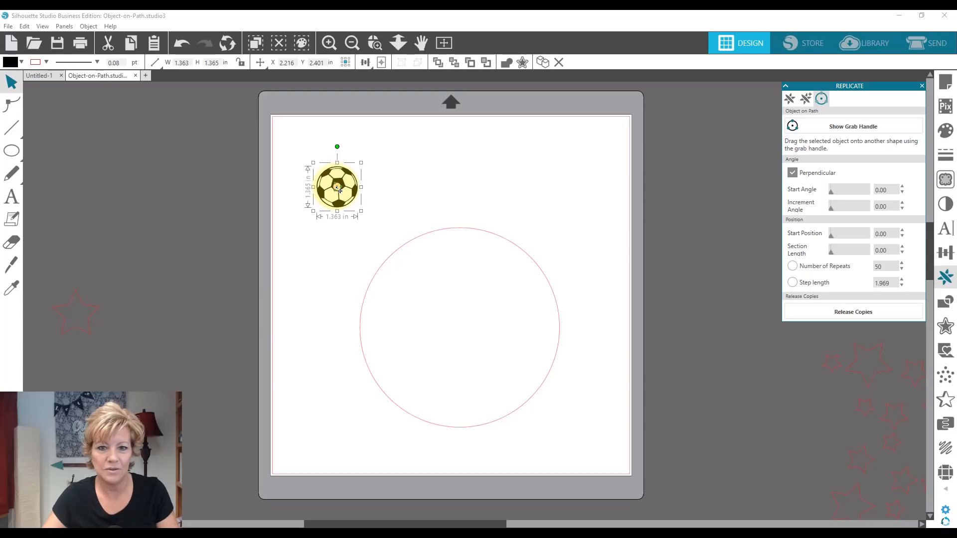
pyautogui.moveTo(338, 190); pyautogui.dragTo(408, 255)
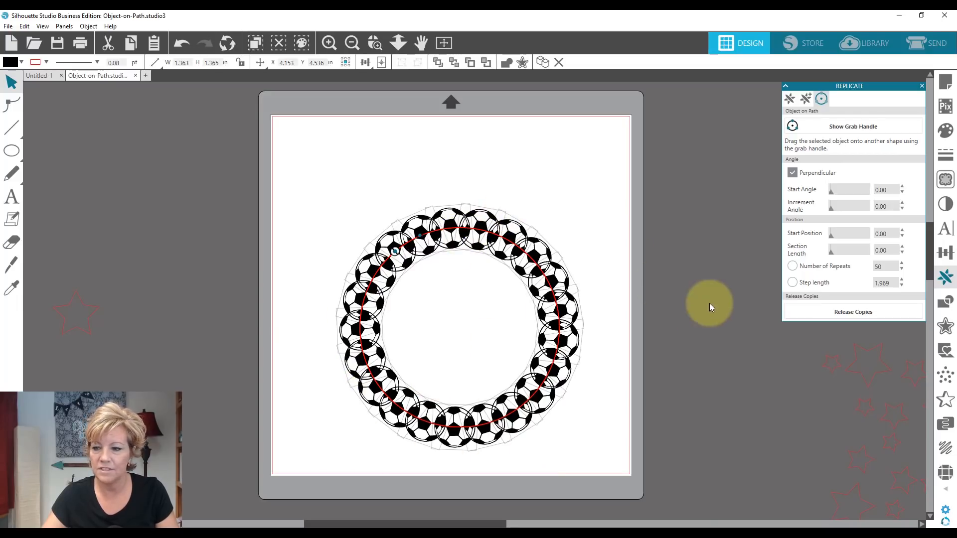
# Reduce the number of soccer ball repeats on the circle to 7.
pyautogui.click(902, 272)
pyautogui.click(902, 271)
pyautogui.click(902, 272)
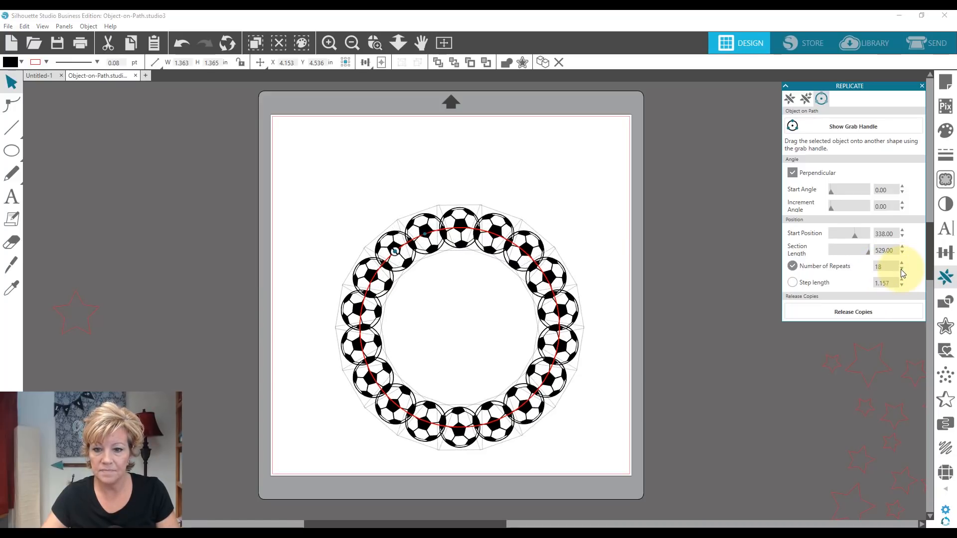
pyautogui.click(902, 272)
pyautogui.click(902, 272)
pyautogui.click(901, 271)
pyautogui.click(902, 272)
pyautogui.click(902, 272)
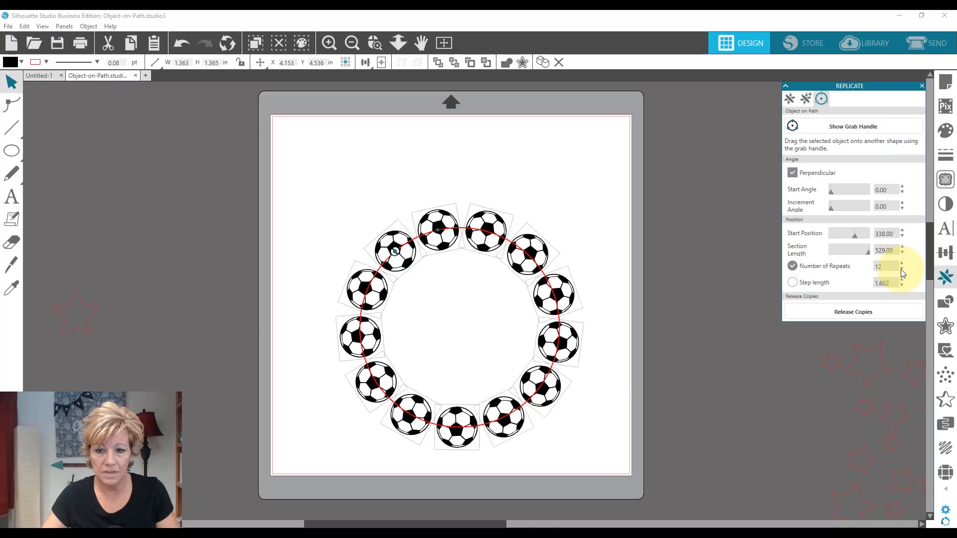
pyautogui.click(902, 271)
pyautogui.click(902, 272)
pyautogui.click(902, 272)
pyautogui.click(902, 272)
pyautogui.click(902, 272)
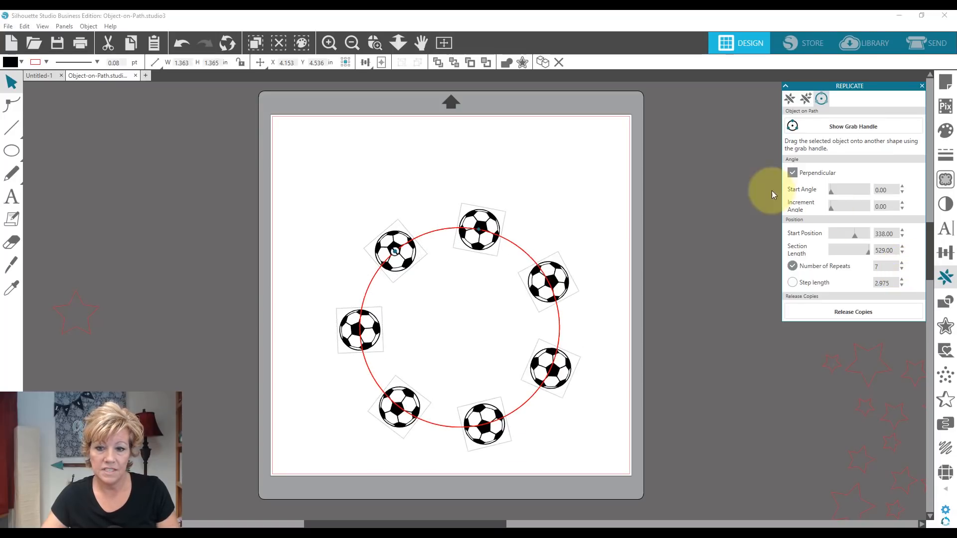
# Move the circle with its soccer balls toward the page's upper-left corner.
pyautogui.moveTo(305, 167); pyautogui.dragTo(584, 344)
pyautogui.moveTo(522, 417); pyautogui.dragTo(471, 355)
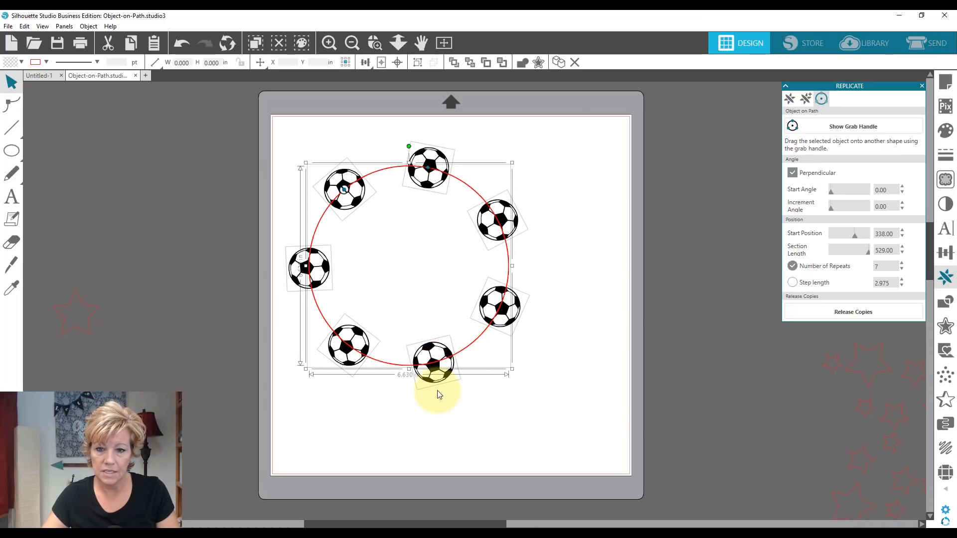
pyautogui.click(439, 426)
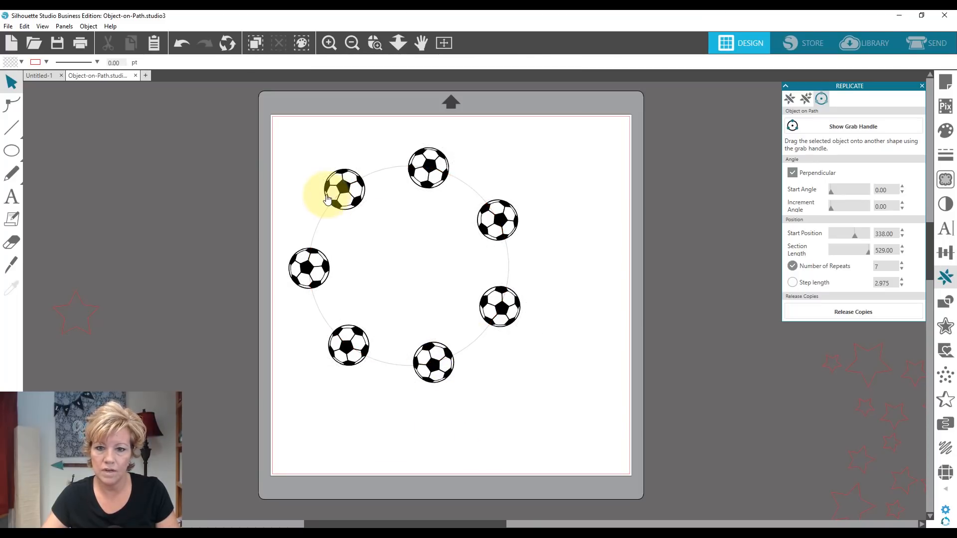
# Confine the soccer balls to the circle's left arc with start position 102 and section length 313, and set the repeats to 5.
pyautogui.click(353, 188)
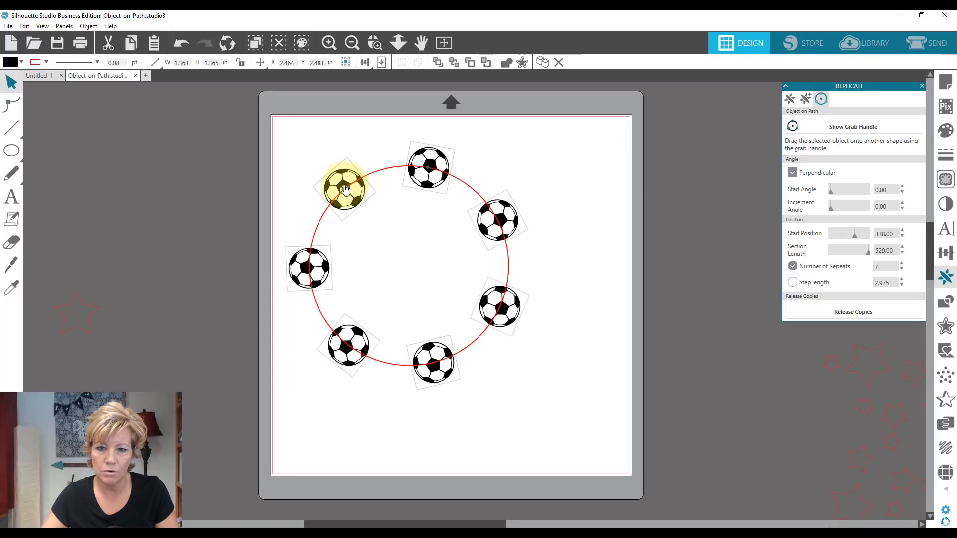
pyautogui.moveTo(349, 191); pyautogui.dragTo(466, 348)
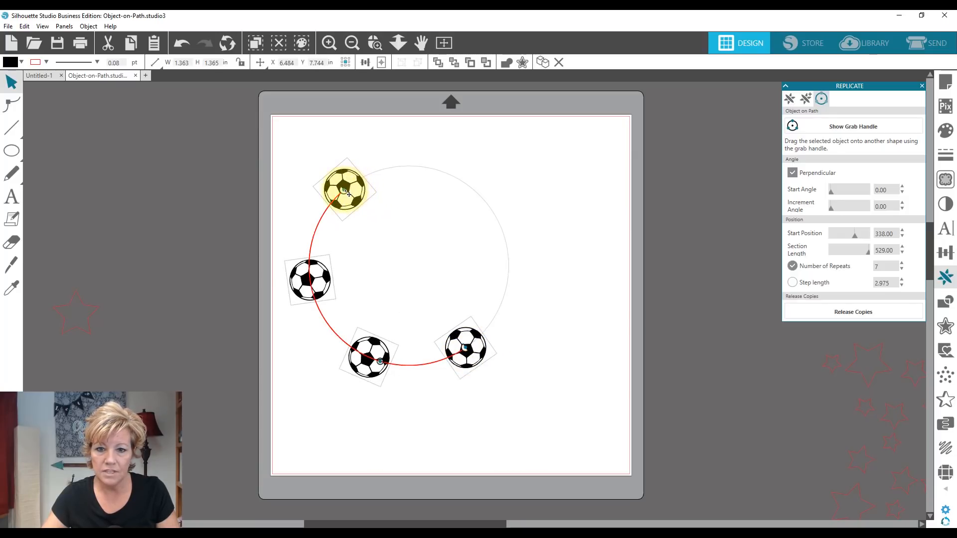
pyautogui.moveTo(360, 191); pyautogui.dragTo(400, 173)
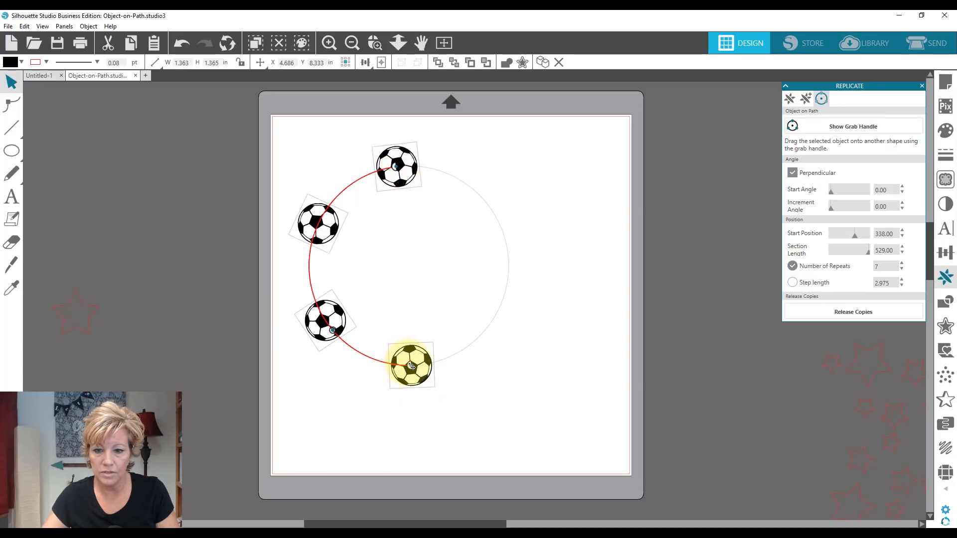
pyautogui.moveTo(413, 368); pyautogui.dragTo(475, 342)
pyautogui.moveTo(400, 170); pyautogui.dragTo(430, 191)
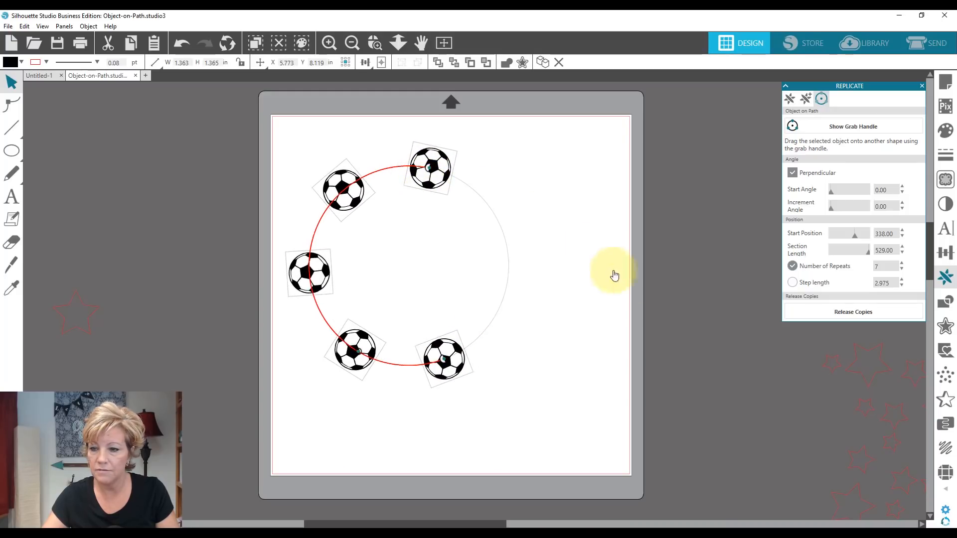
pyautogui.click(902, 263)
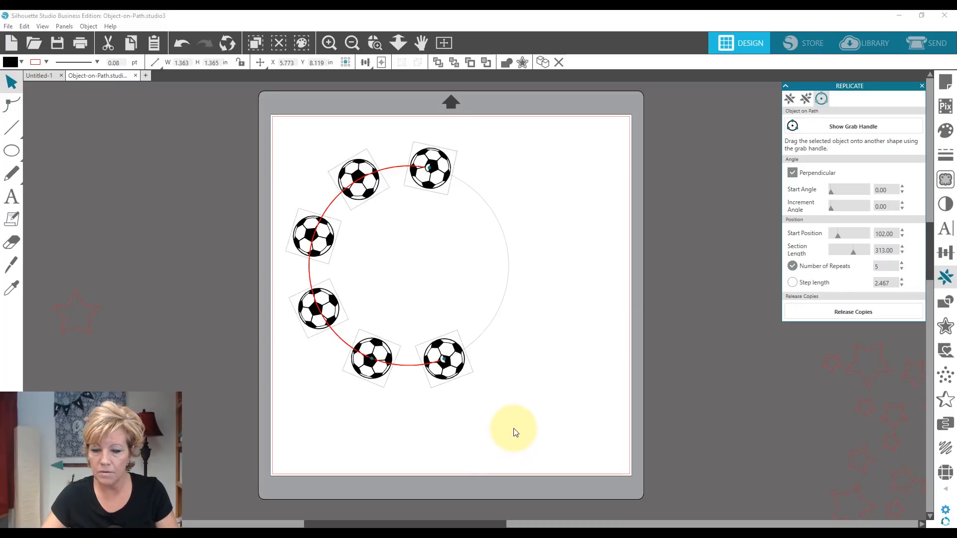
pyautogui.click(397, 442)
# Add the text "BRADEN RIVER" outside the soccer ball circle, to its right.
pyautogui.click(11, 196)
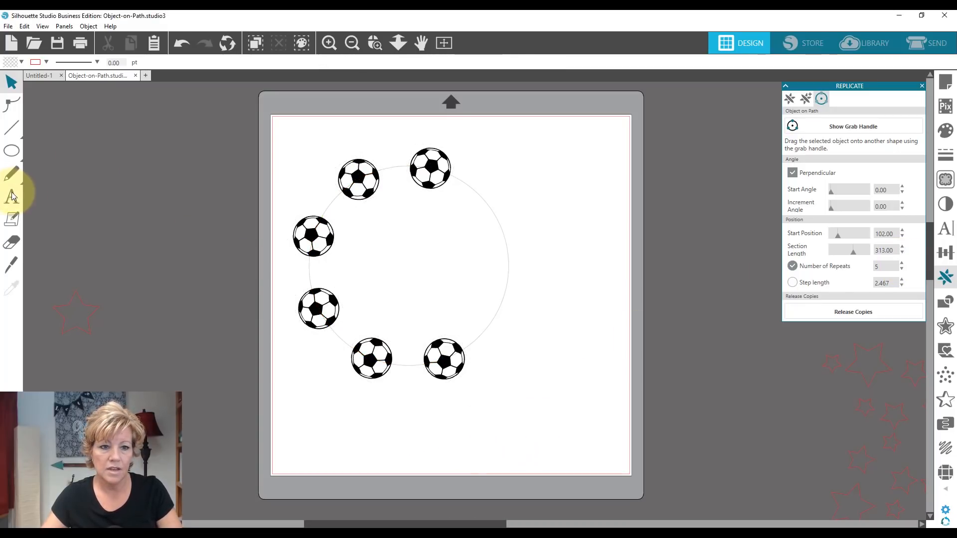
pyautogui.click(538, 252)
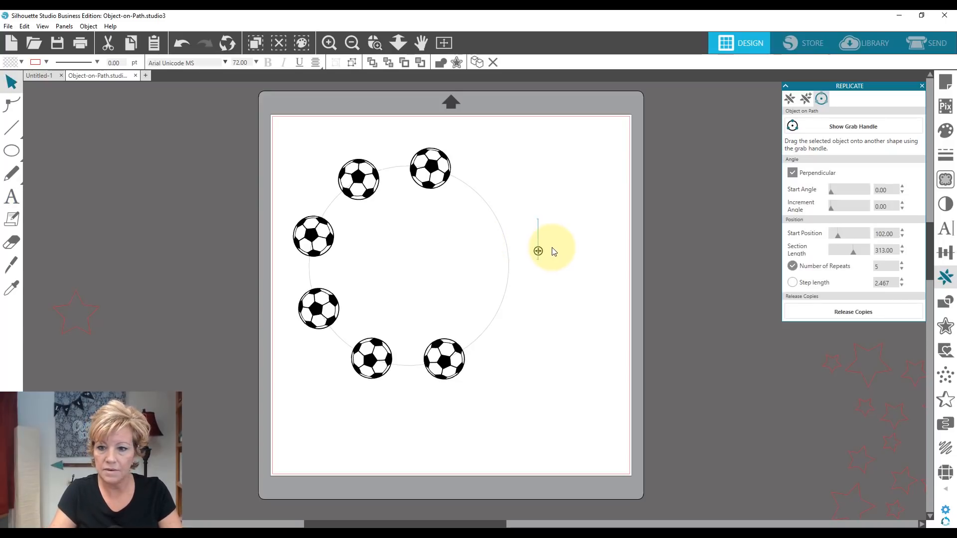
pyautogui.write('BRADEN RIVER')
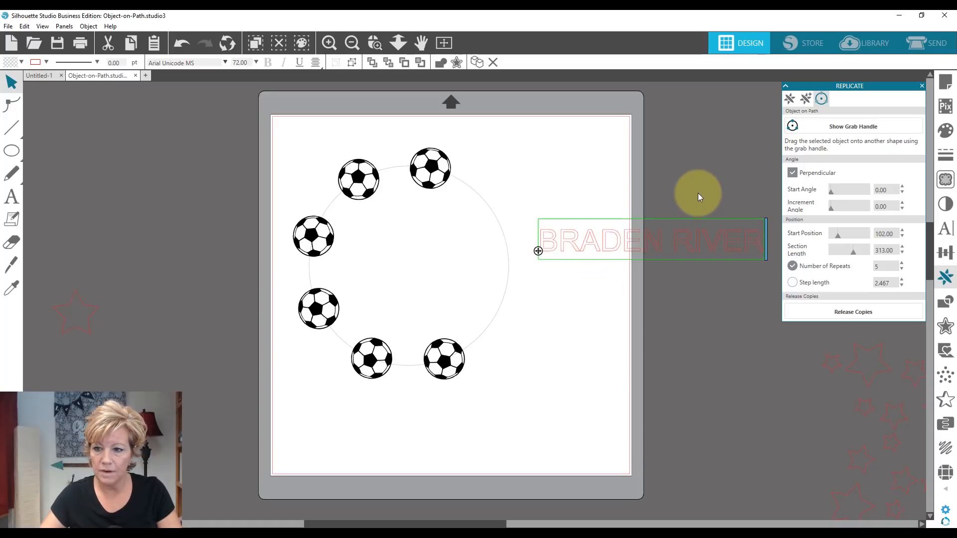
pyautogui.click(694, 200)
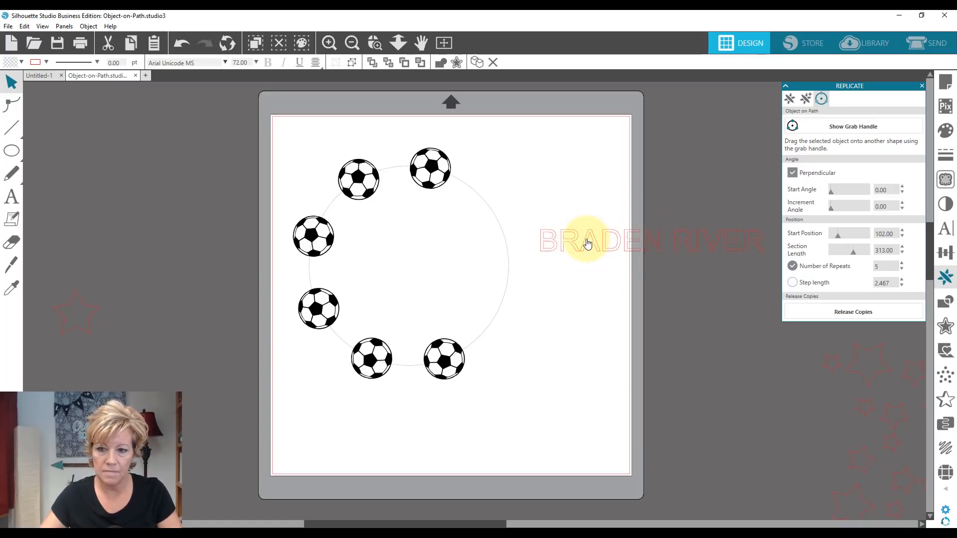
# Fill the BRADEN RIVER text with black and set its font to TRW Athletic Team.
pyautogui.hotkey('ctrl', 'a')
pyautogui.click(946, 130)
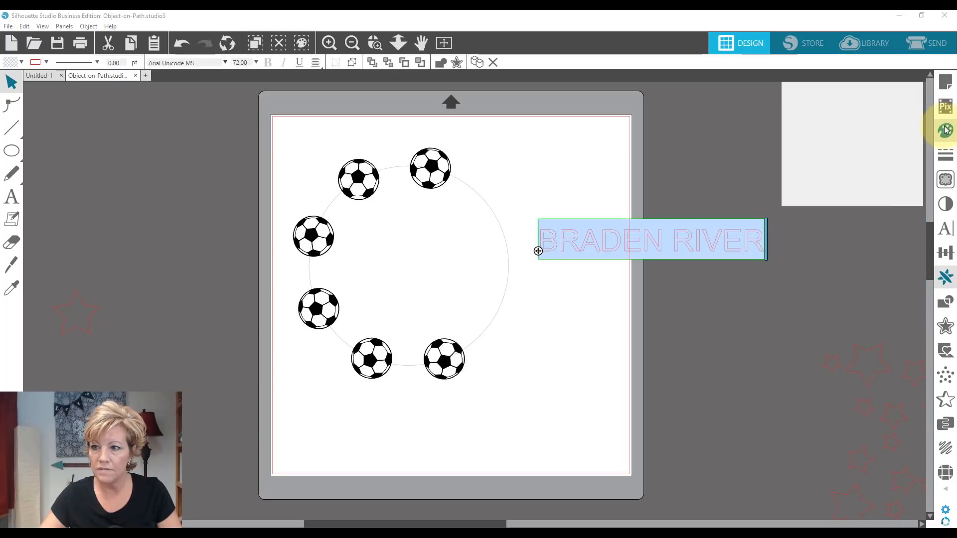
pyautogui.click(856, 135)
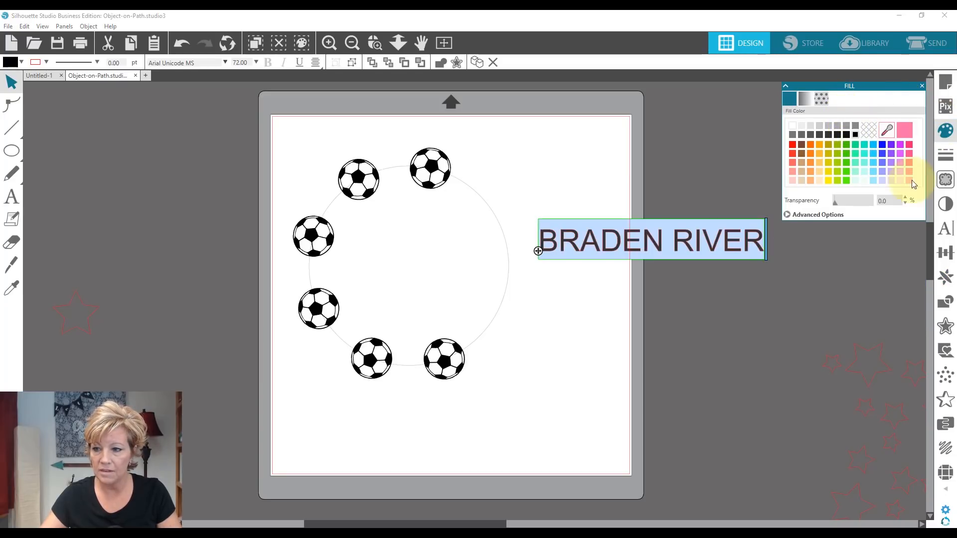
pyautogui.click(945, 230)
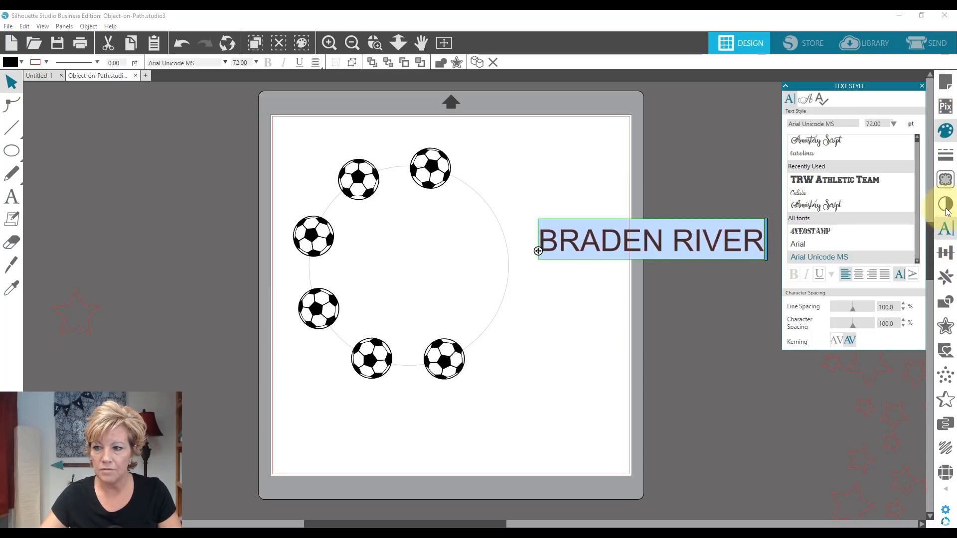
pyautogui.click(854, 179)
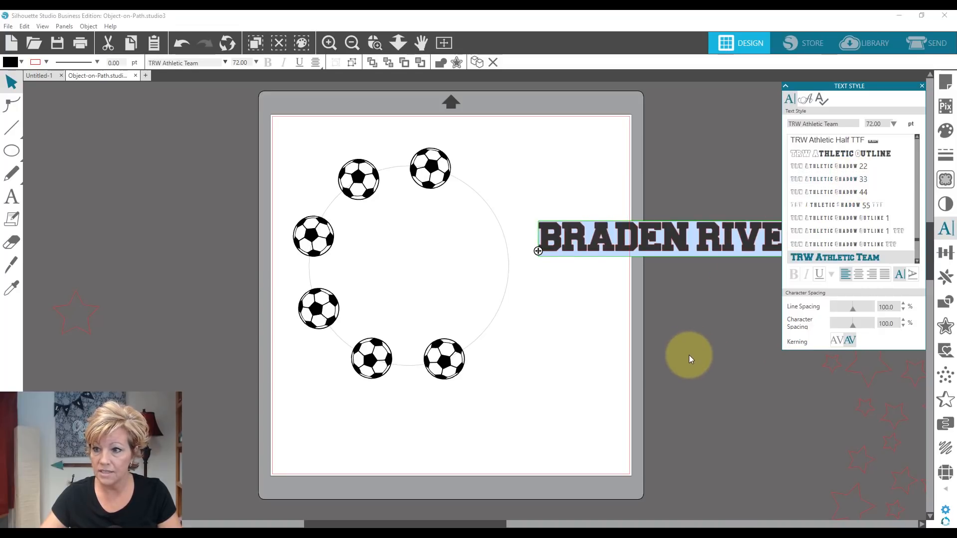
pyautogui.click(922, 86)
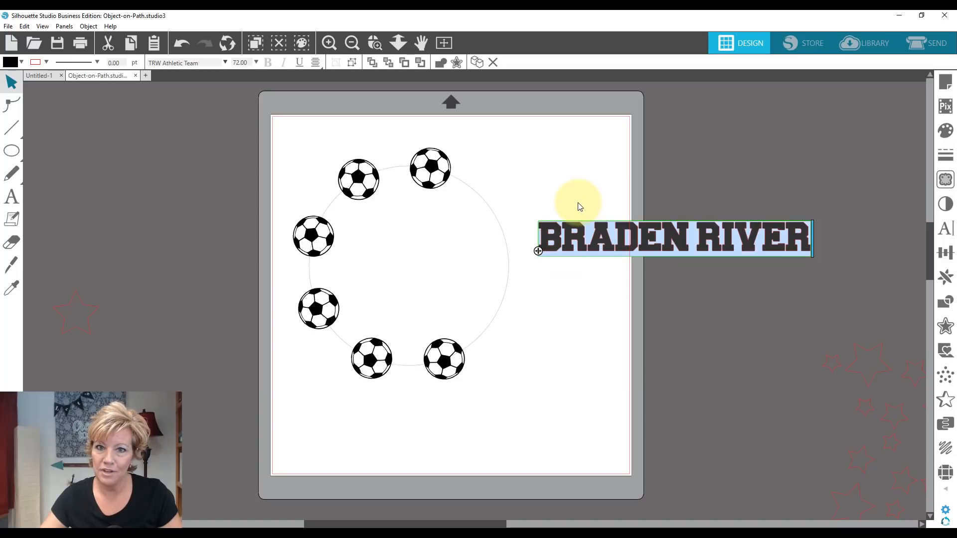
# Duplicate the BRADEN RIVER text directly below itself and shorten the upper copy to "BRADEN".
pyautogui.click(559, 234)
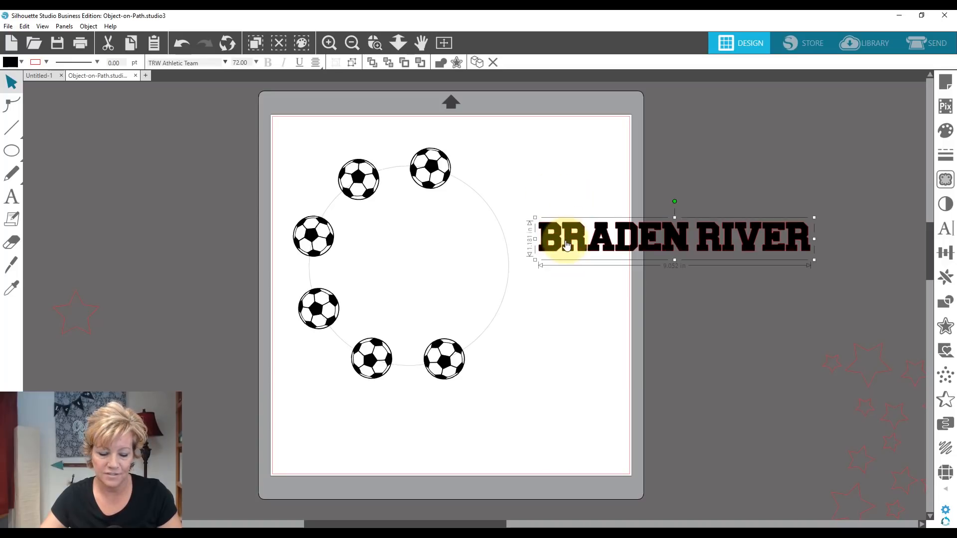
pyautogui.moveTo(608, 252); pyautogui.dragTo(611, 298)
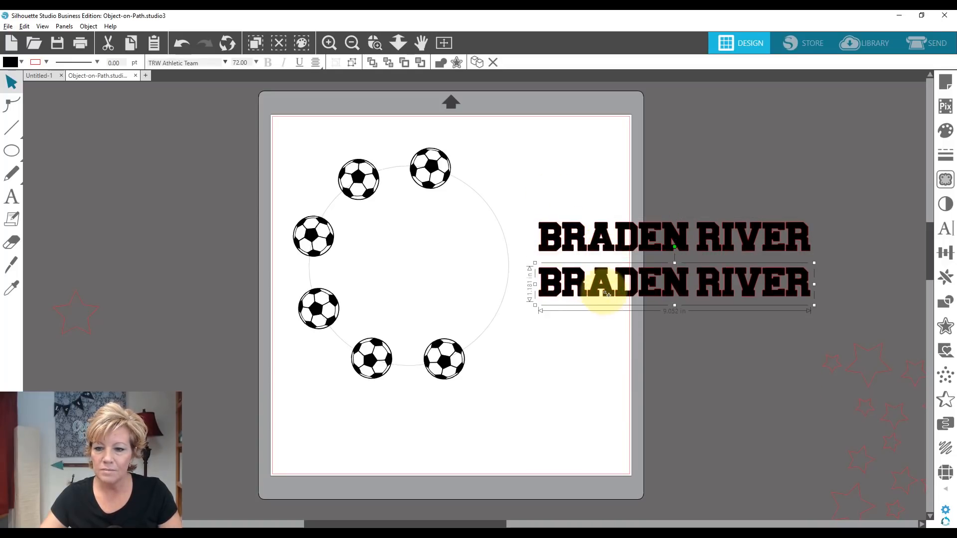
pyautogui.doubleClick(683, 243)
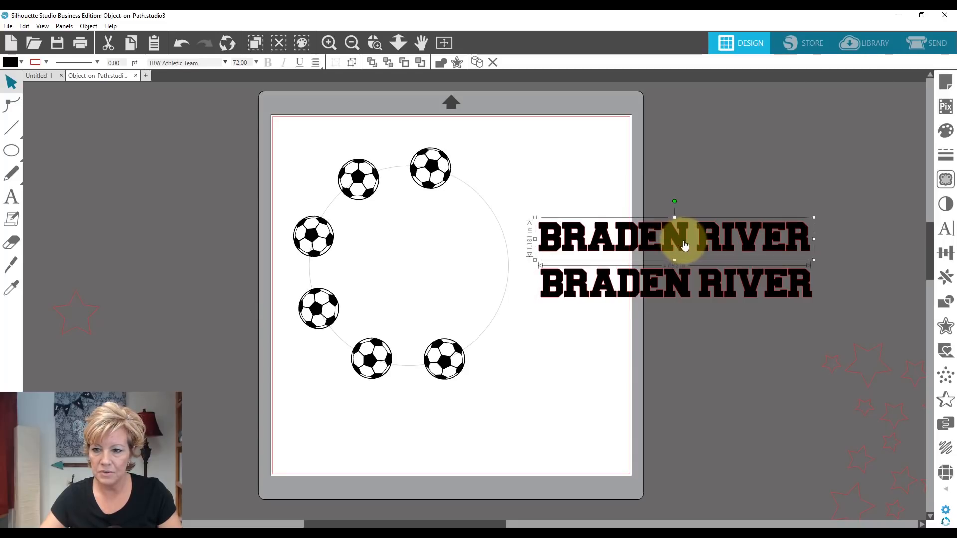
pyautogui.click(697, 237)
pyautogui.press('BackSpace')
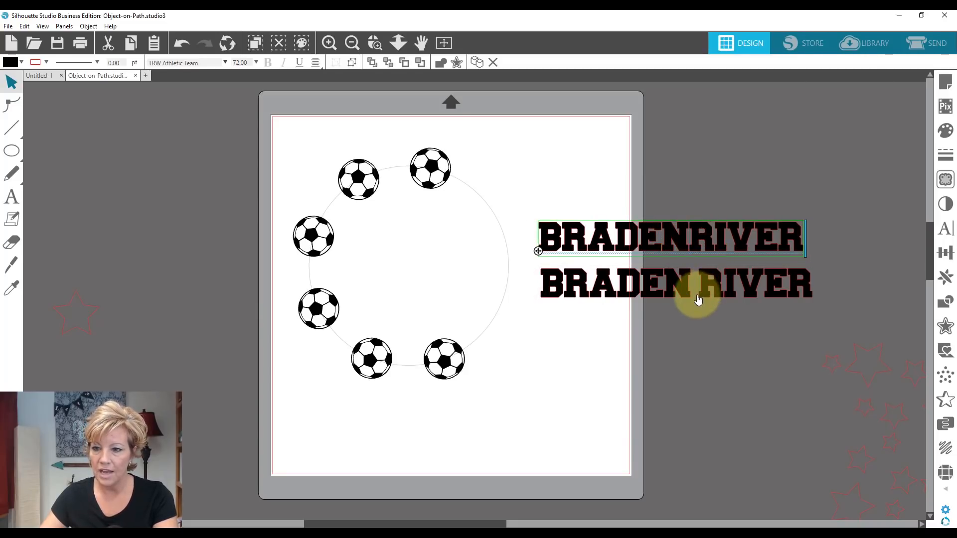
pyautogui.press('Delete')
pyautogui.press('Delete')
pyautogui.press('Delete')
pyautogui.press('Delete')
pyautogui.press('Delete')
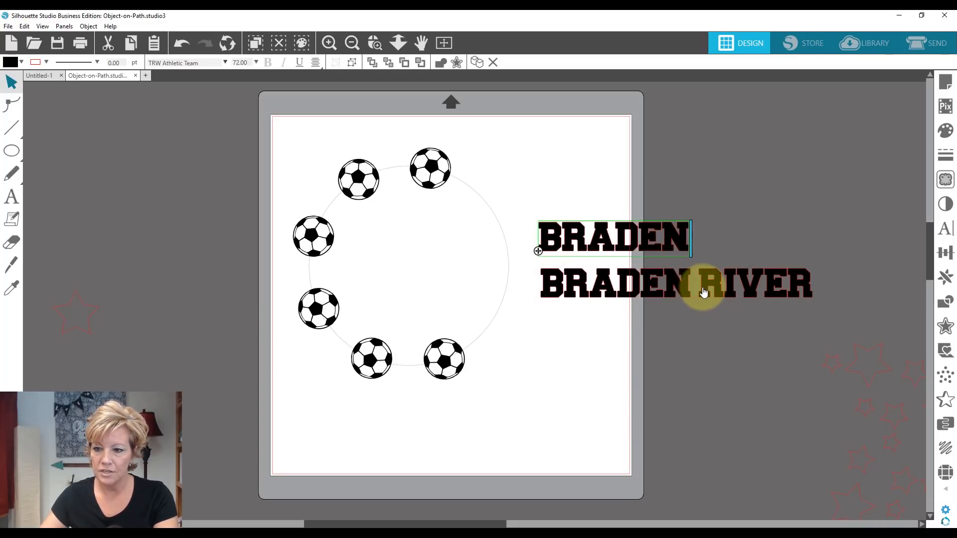
# Shorten the lower text copy to "RIVER" and move it up close beneath BRADEN.
pyautogui.doubleClick(703, 291)
pyautogui.moveTo(701, 287); pyautogui.dragTo(487, 285)
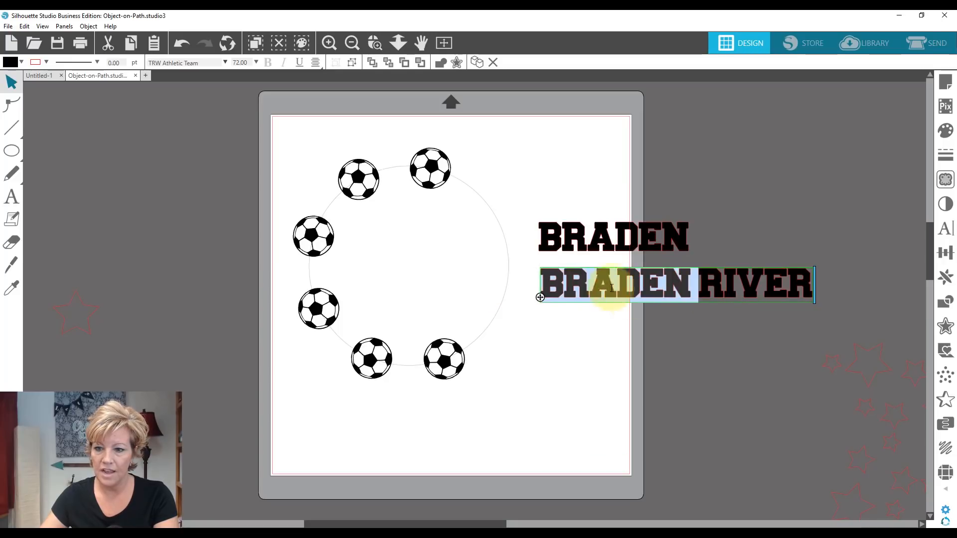
pyautogui.press('BackSpace')
pyautogui.click(619, 331)
pyautogui.moveTo(594, 295); pyautogui.dragTo(610, 285)
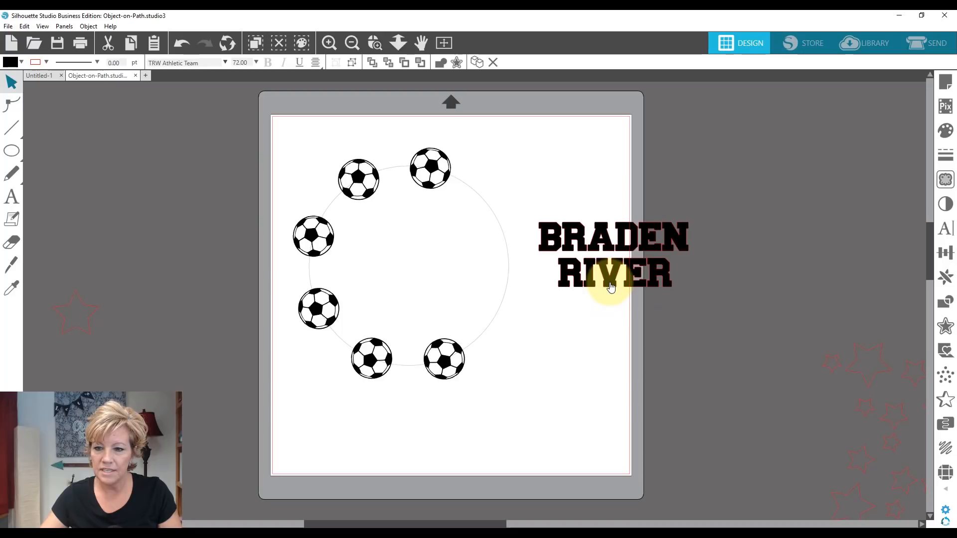
# Center BRADEN and RIVER horizontally on each other and move both over the open right side of the circle.
pyautogui.moveTo(545, 207); pyautogui.dragTo(685, 307)
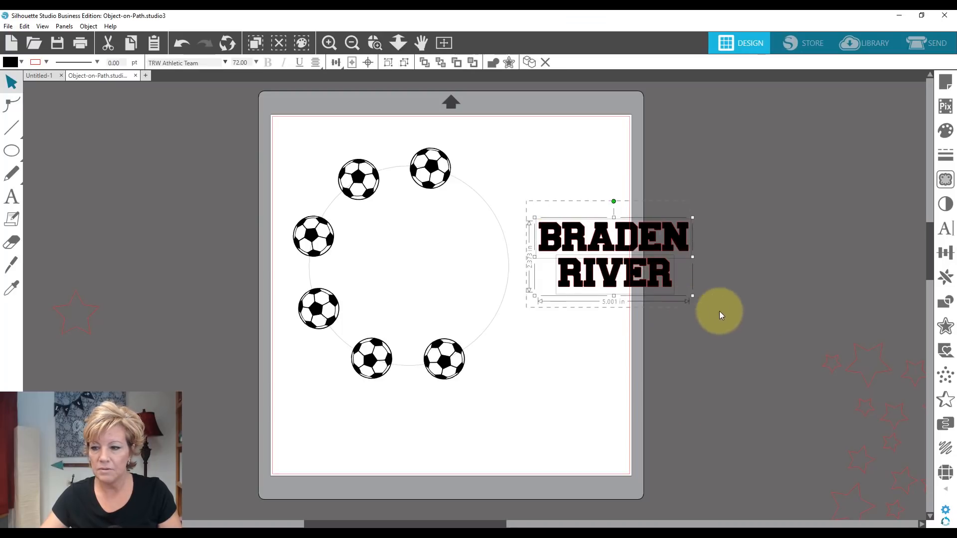
pyautogui.click(945, 253)
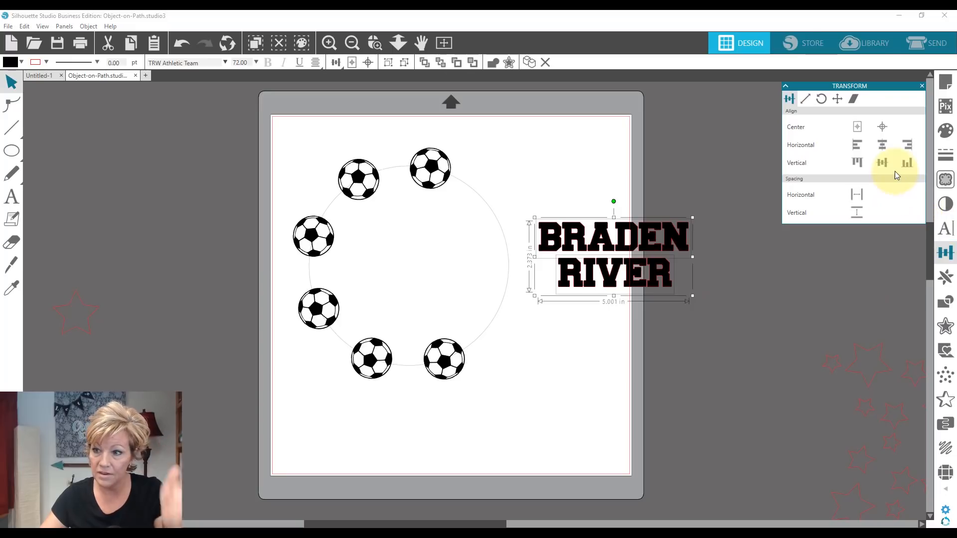
pyautogui.click(884, 145)
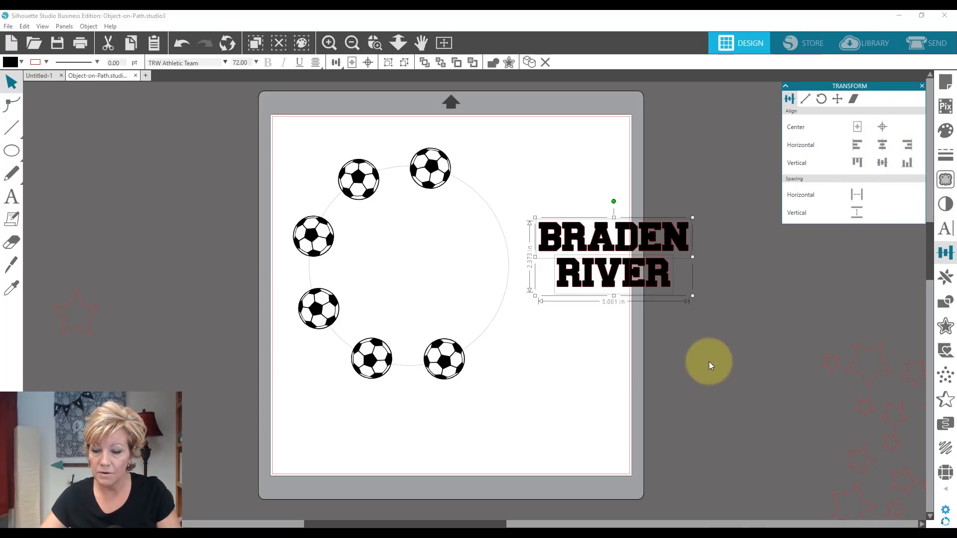
pyautogui.moveTo(547, 203); pyautogui.dragTo(517, 292)
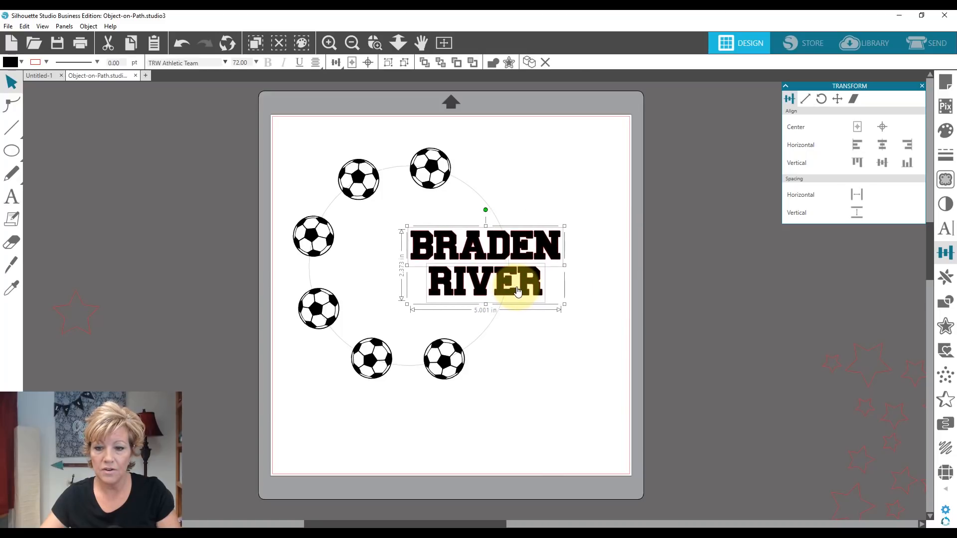
pyautogui.click(537, 306)
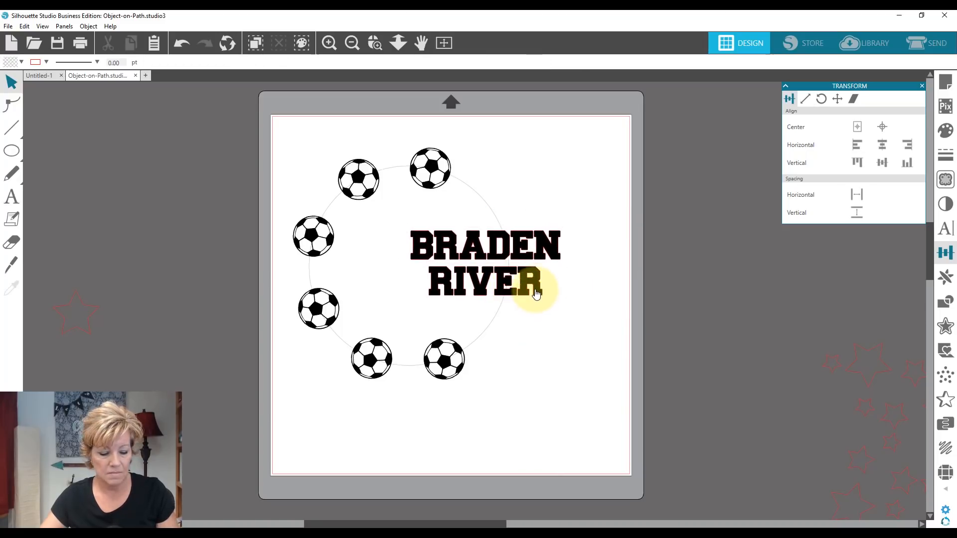
# Place a copy of RIVER below the team name and replace its text with the number 22.
pyautogui.moveTo(537, 293); pyautogui.dragTo(604, 366)
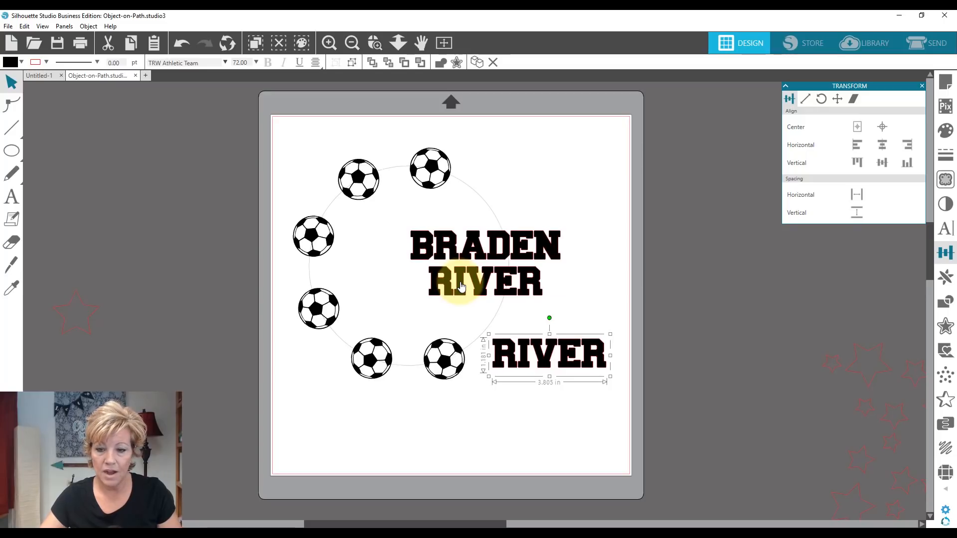
pyautogui.doubleClick(541, 355)
pyautogui.click(544, 355)
pyautogui.press('BackSpace')
pyautogui.press('BackSpace')
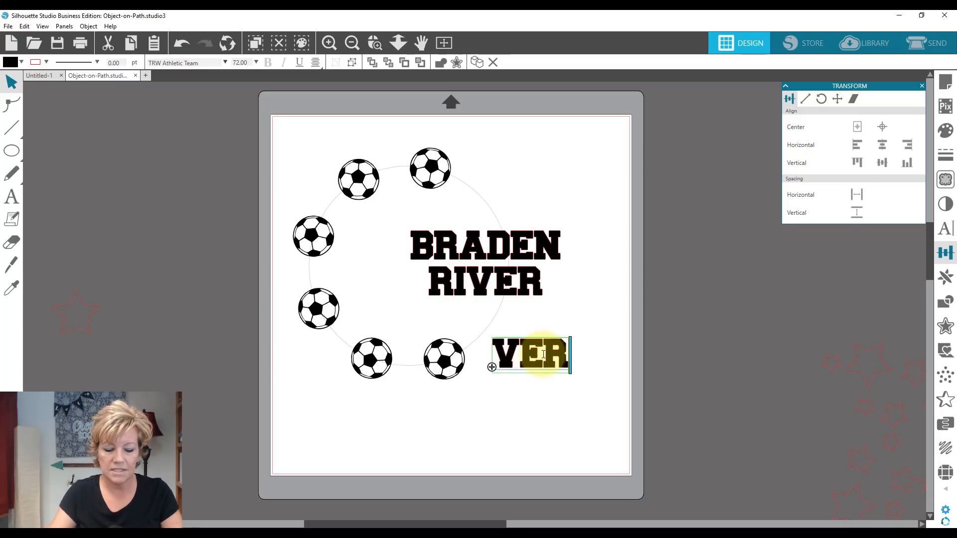
pyautogui.write('24')
pyautogui.press('Delete')
pyautogui.press('Delete')
pyautogui.press('Delete')
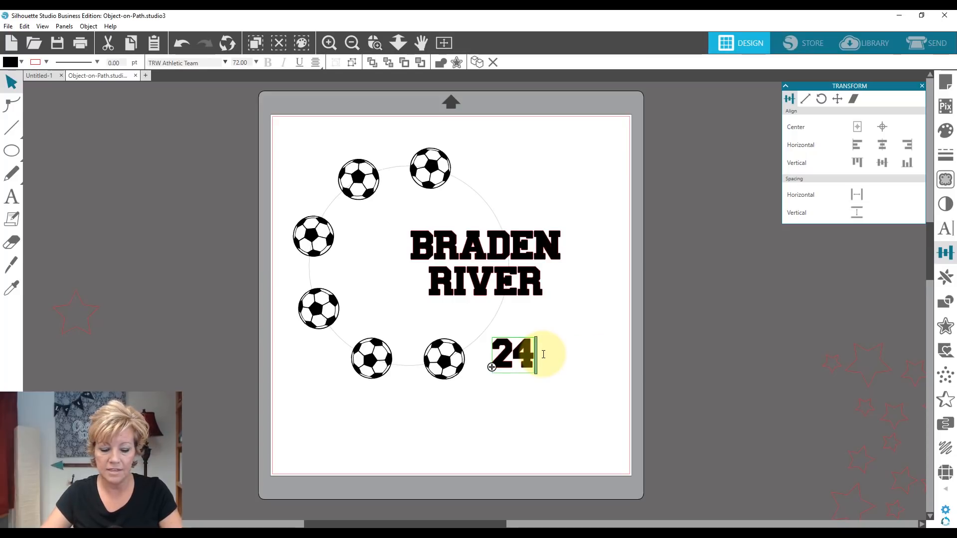
pyautogui.click(546, 435)
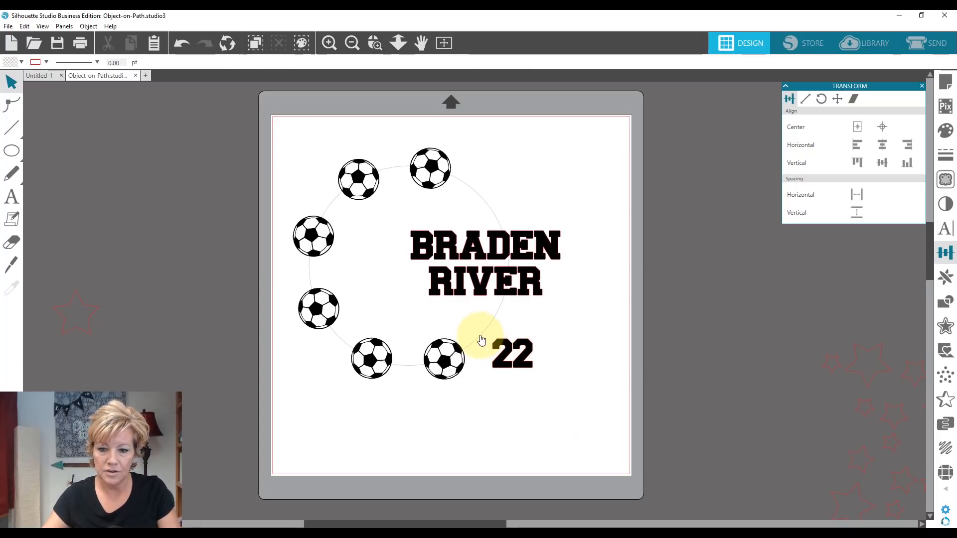
# Enlarge the number 22 proportionally to about 2.4 in wide and position it beneath RIVER.
pyautogui.click(527, 375)
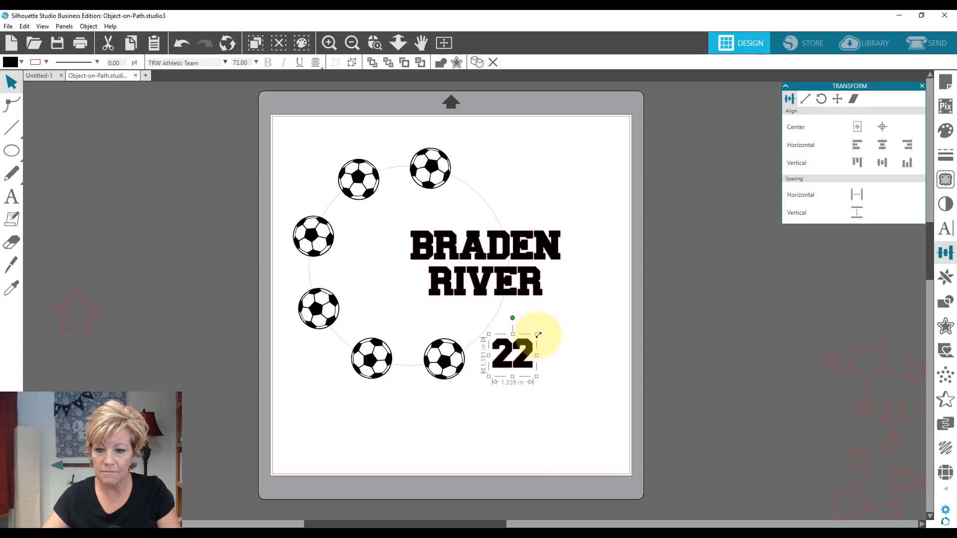
pyautogui.rightClick(539, 335)
pyautogui.click(538, 332)
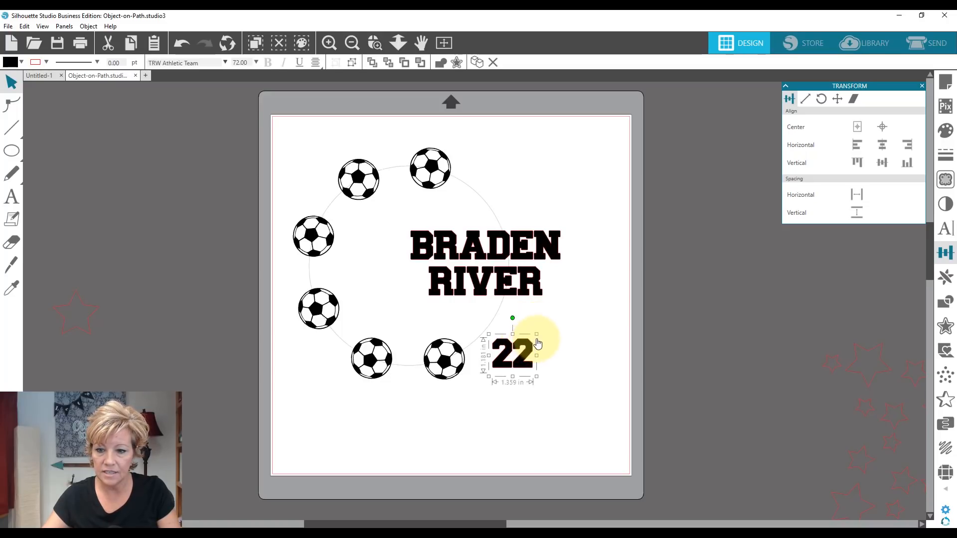
pyautogui.moveTo(537, 335); pyautogui.dragTo(569, 305)
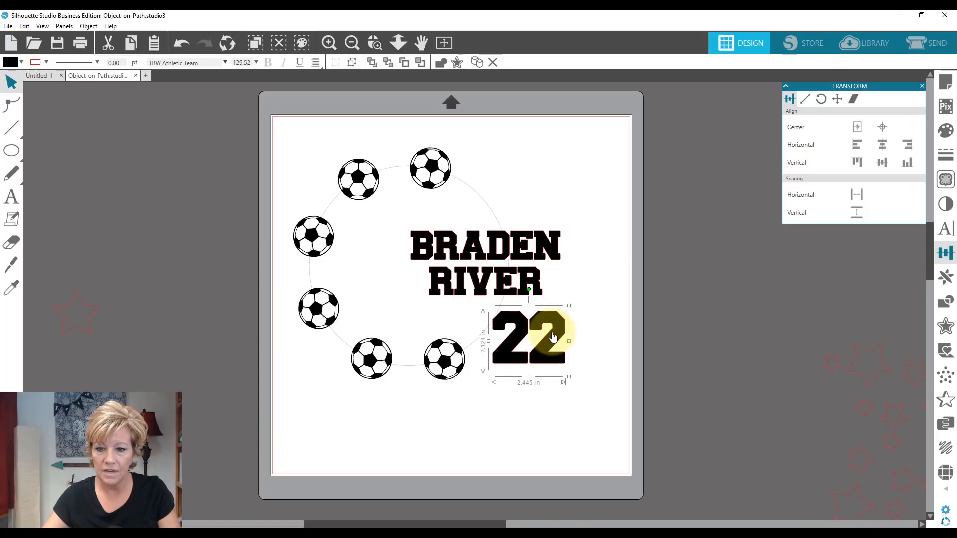
pyautogui.moveTo(552, 339); pyautogui.dragTo(549, 339)
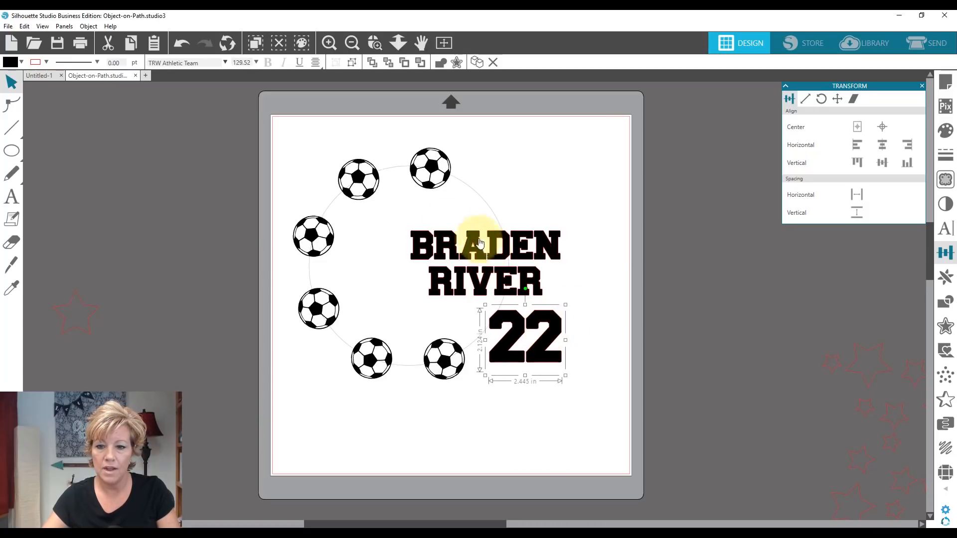
pyautogui.click(418, 224)
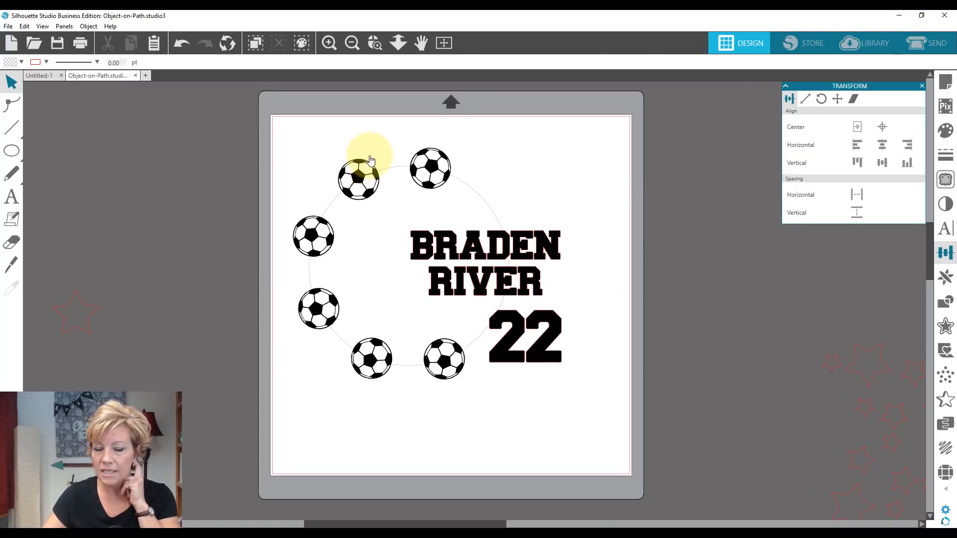
# Check the design's cut lines in the Send view, then return to the Design view.
pyautogui.click(925, 45)
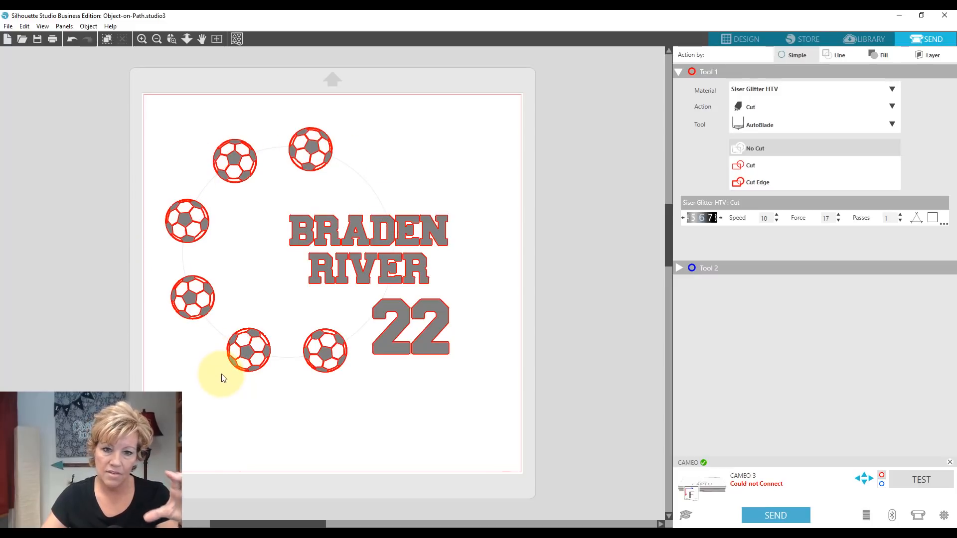
pyautogui.click(747, 39)
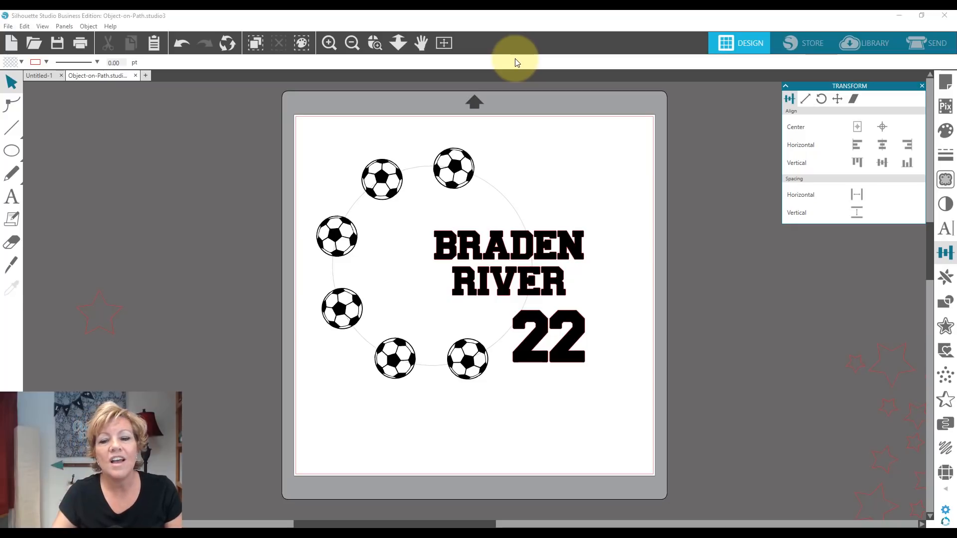
# Select the BRADEN text, then switch to the Untitled-1 document to view the Stockton rhinestone font sample.
pyautogui.click(506, 260)
pyautogui.click(39, 75)
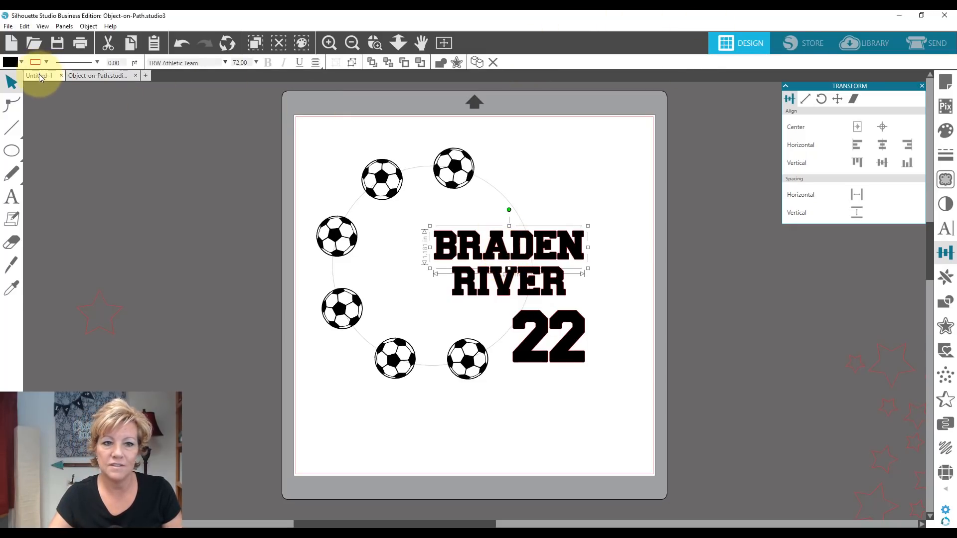
pyautogui.click(534, 151)
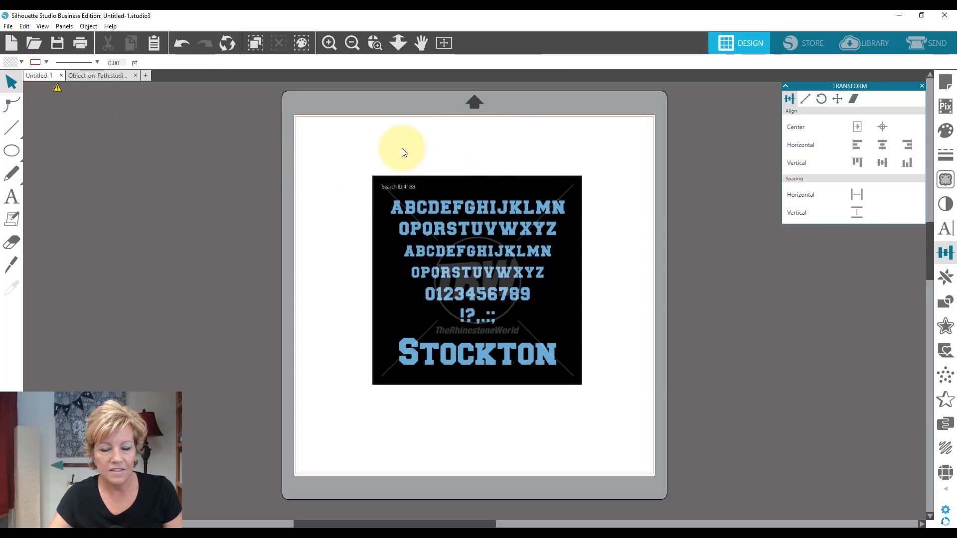